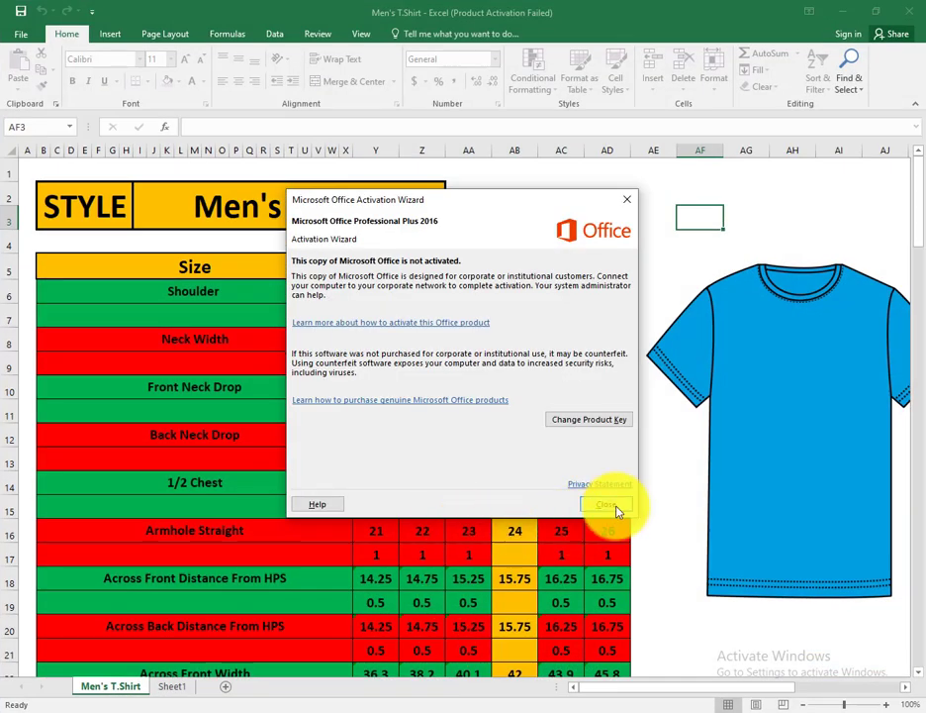
# Step: Dismiss the Office activation notice and look up the size increments for Across Front Distance From HPS in the measurement chart
pyautogui.click(608, 505)
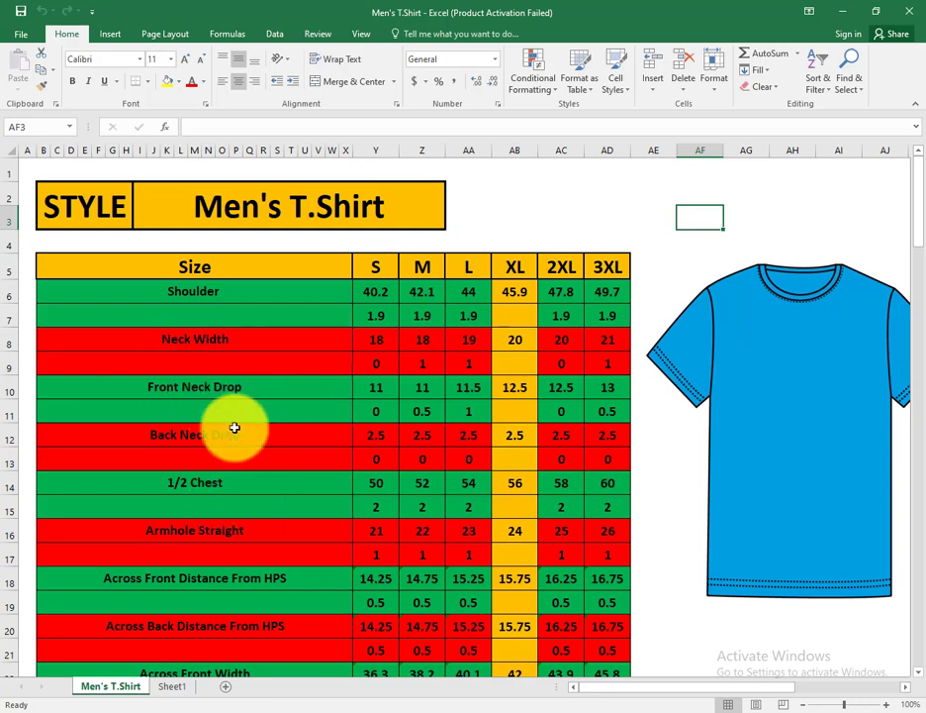
pyautogui.scroll(-2, 255, 560)
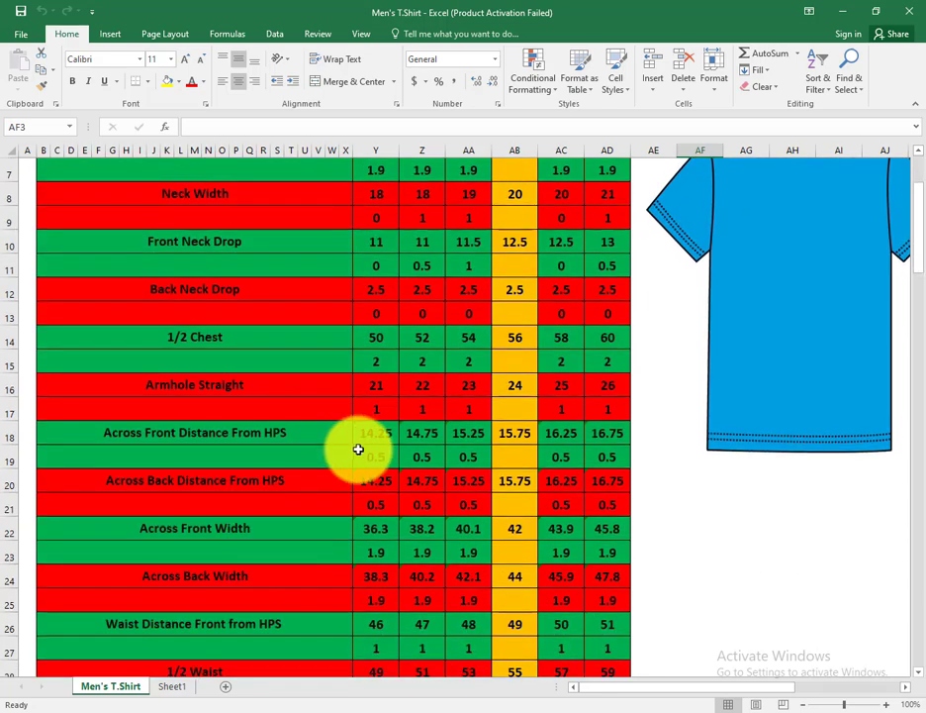
pyautogui.click(168, 433)
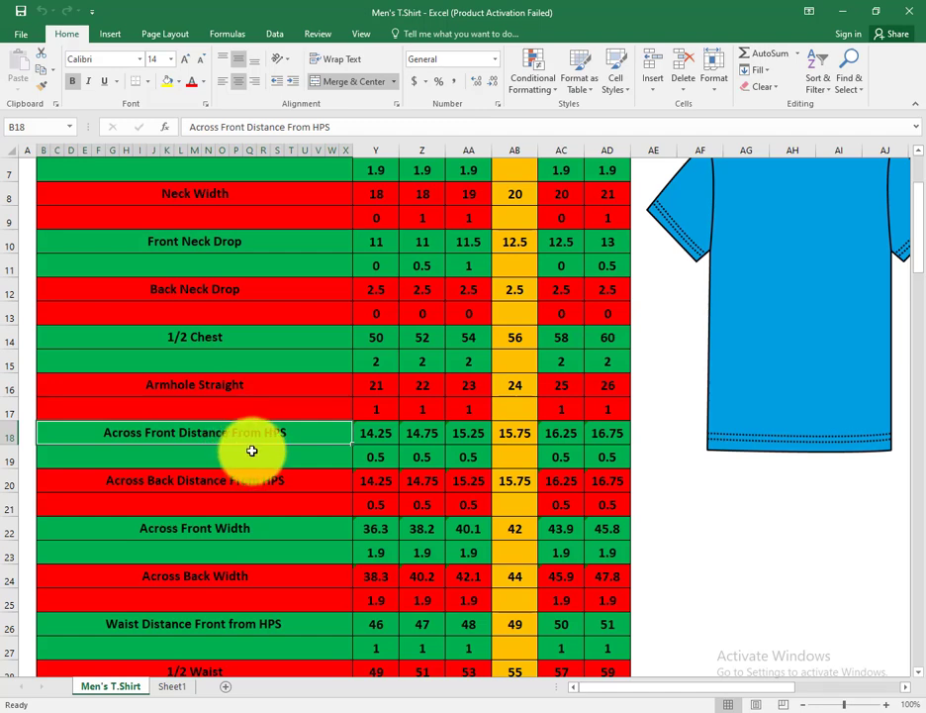
pyautogui.click(501, 465)
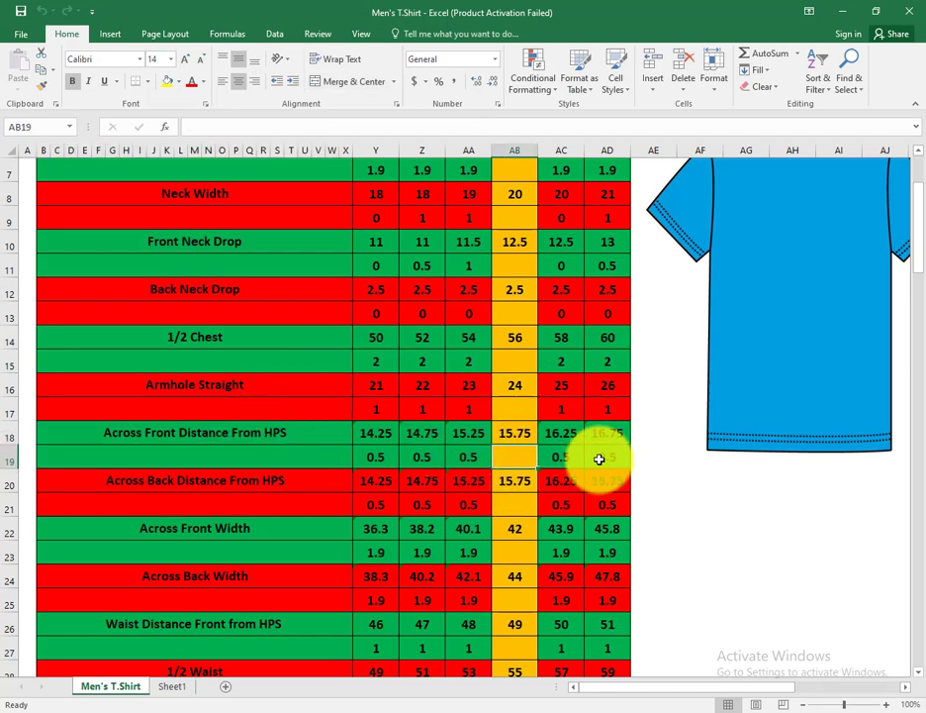
pyautogui.moveTo(373, 456); pyautogui.dragTo(596, 457)
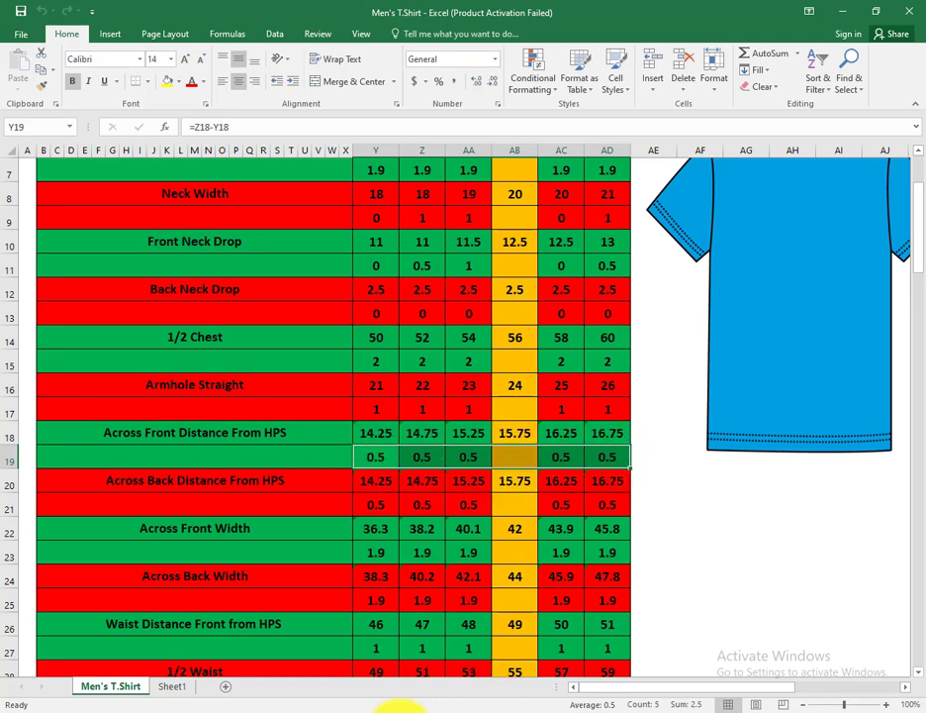
# Step: Switch to Modaris and hide the graded nest on the FRONT 1X1 piece, leaving only the base size displayed
pyautogui.click(400, 712)
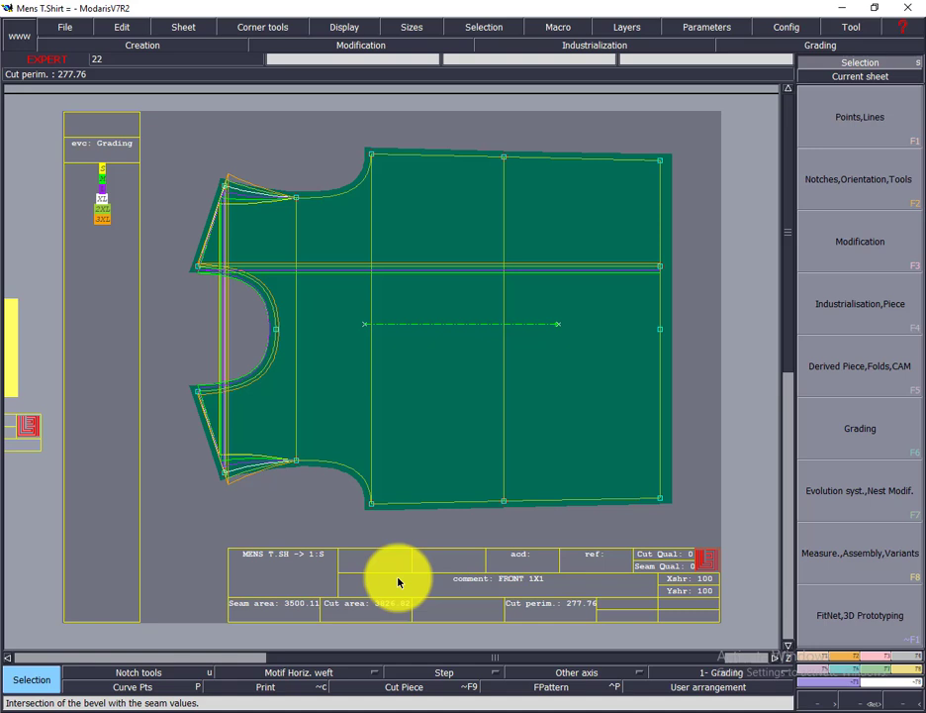
pyautogui.click(872, 706)
pyautogui.moveTo(155, 139); pyautogui.dragTo(502, 547)
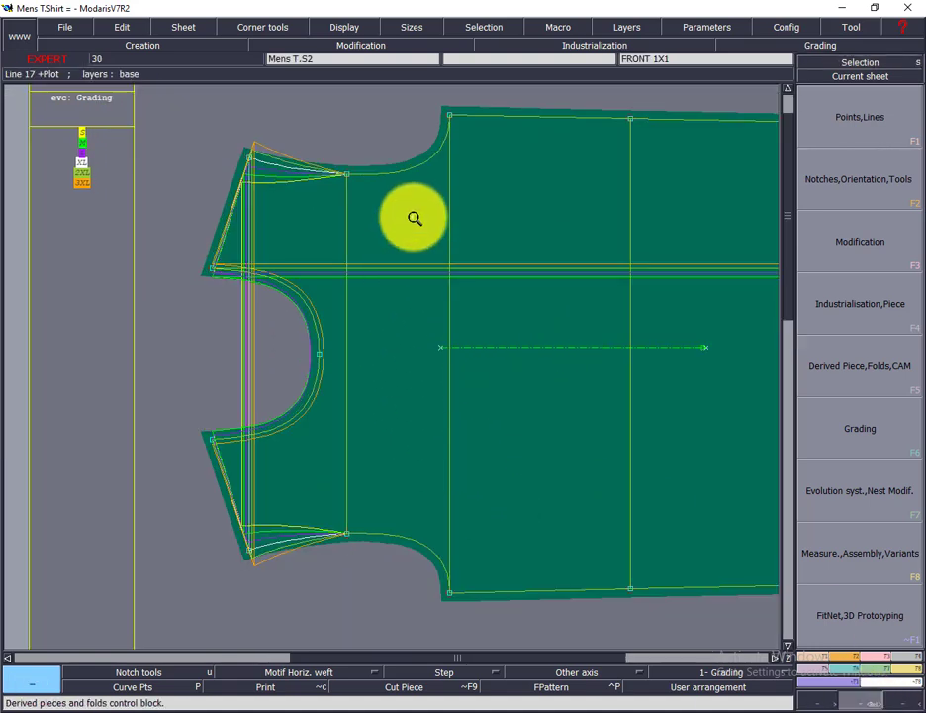
pyautogui.click(356, 28)
pyautogui.click(346, 313)
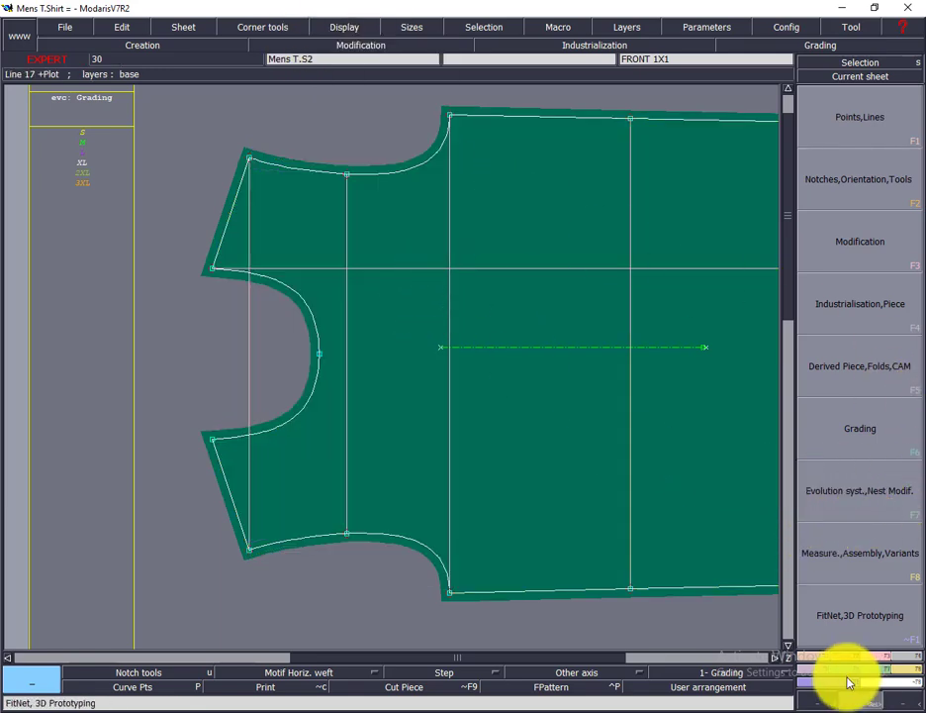
# Step: Create an intersection point where the across-front line crosses the line from the high shoulder point, and insert it into the across-front line
pyautogui.press('F1')
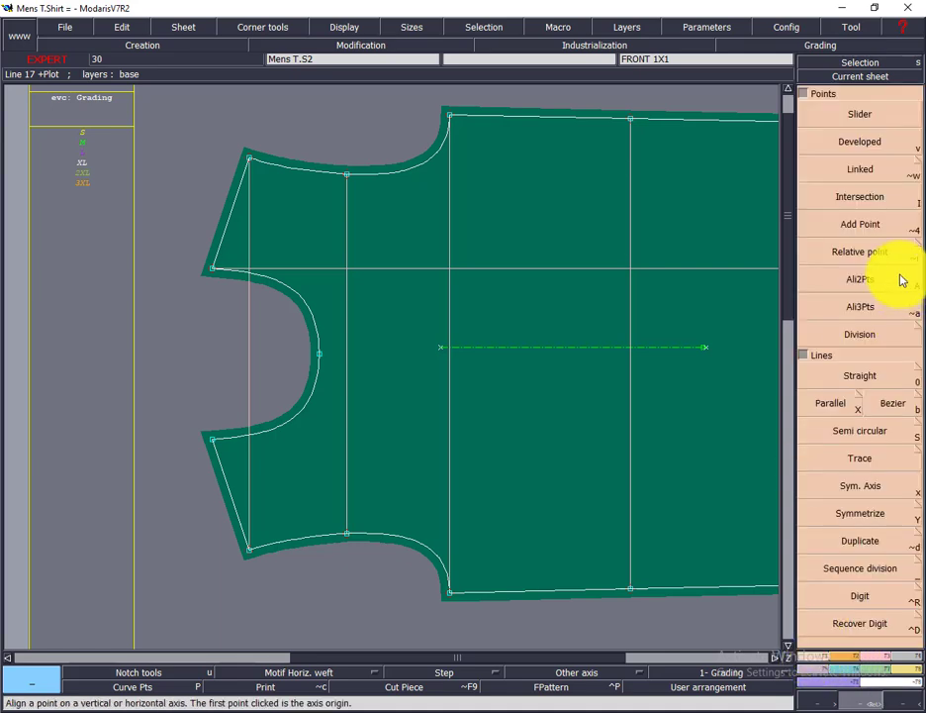
pyautogui.click(857, 198)
pyautogui.click(346, 269)
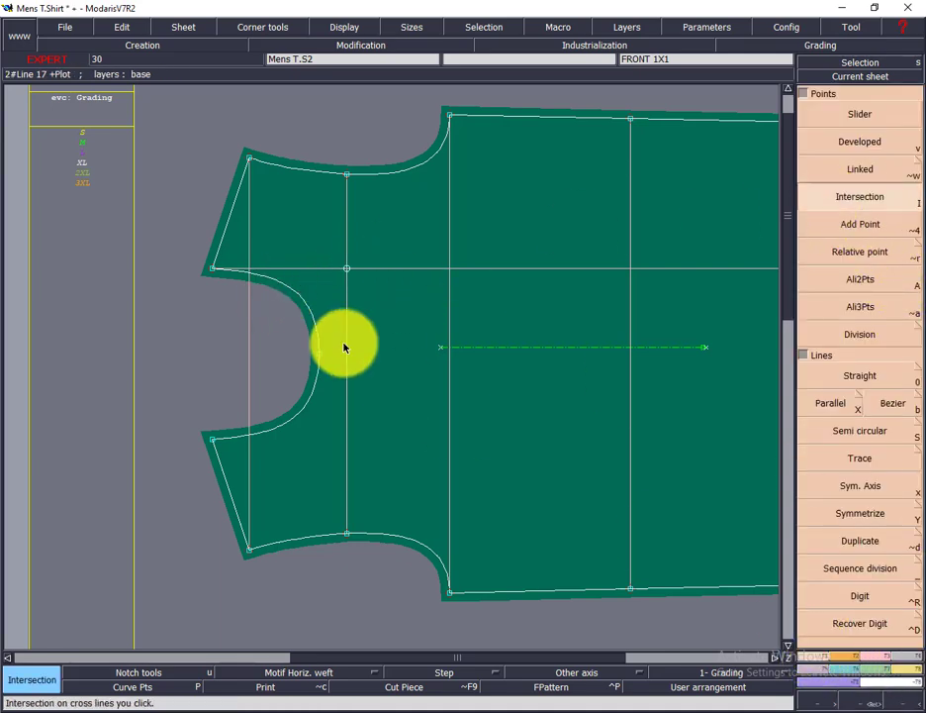
pyautogui.press('F2')
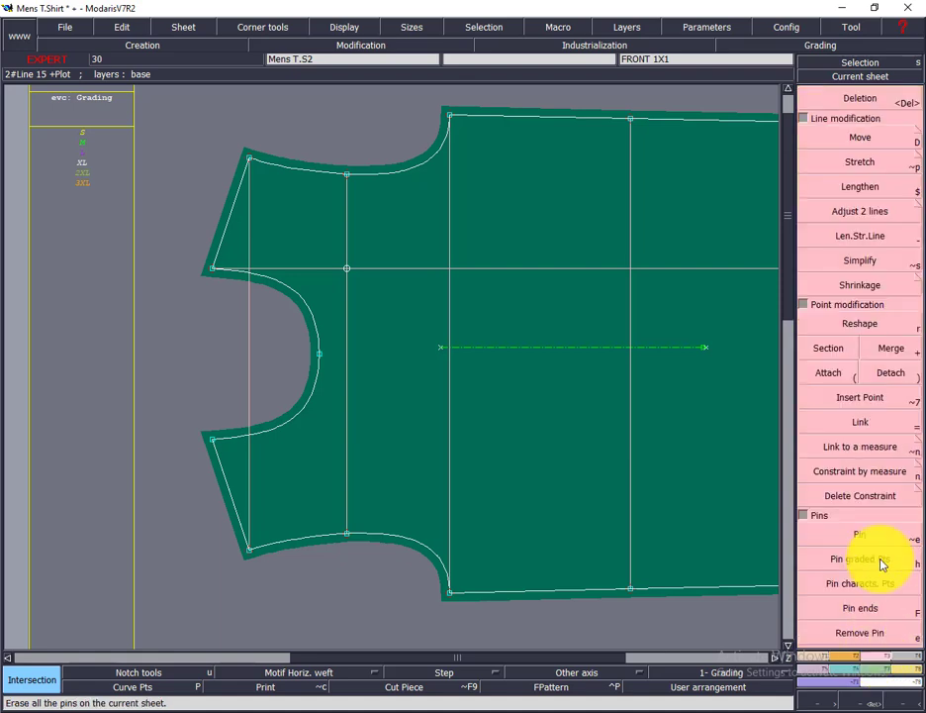
pyautogui.click(811, 397)
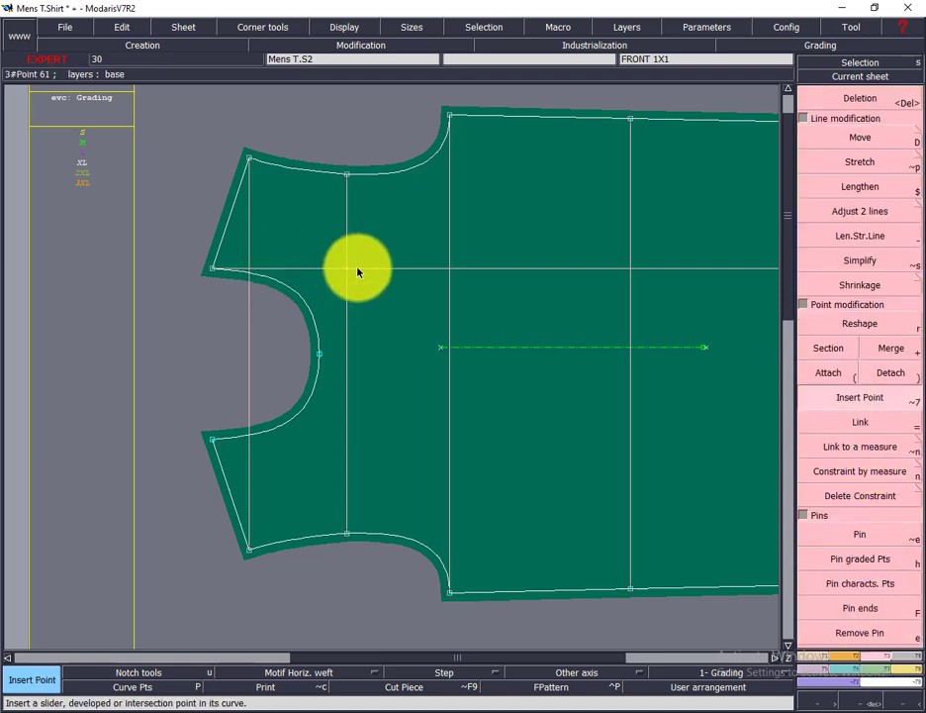
# Step: Select all sizes from S to 3XL and display the graded nest of the front piece
pyautogui.moveTo(64, 126); pyautogui.dragTo(119, 256)
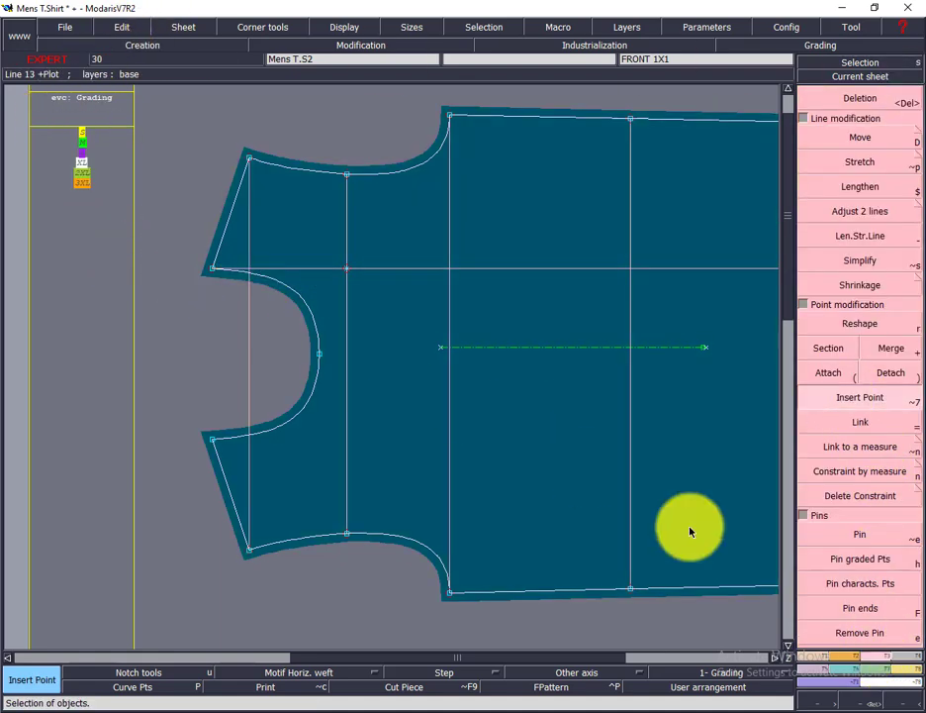
pyautogui.click(859, 665)
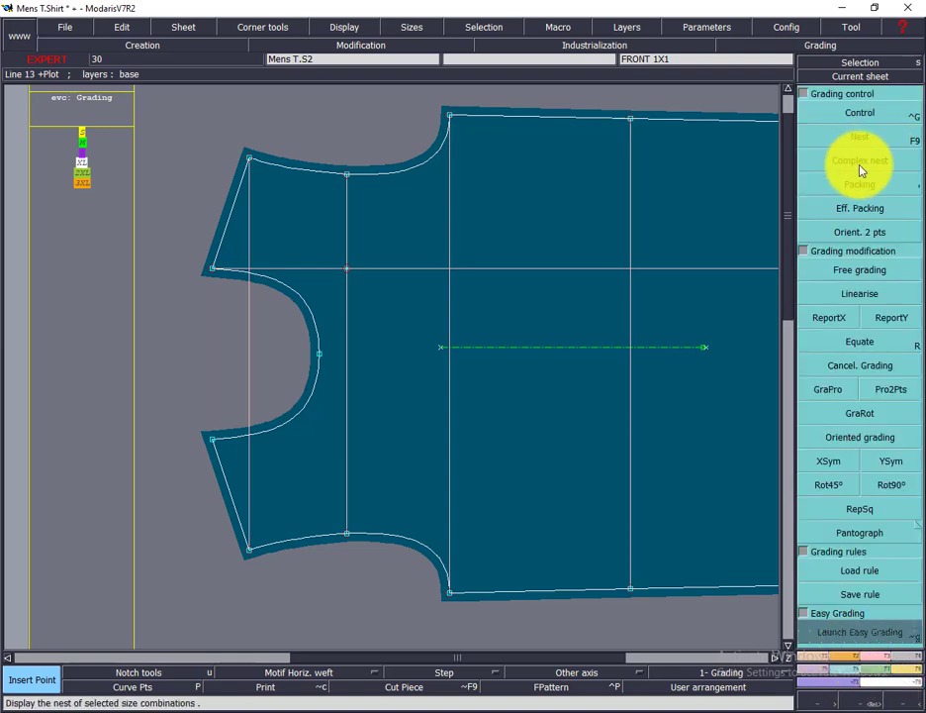
pyautogui.click(843, 143)
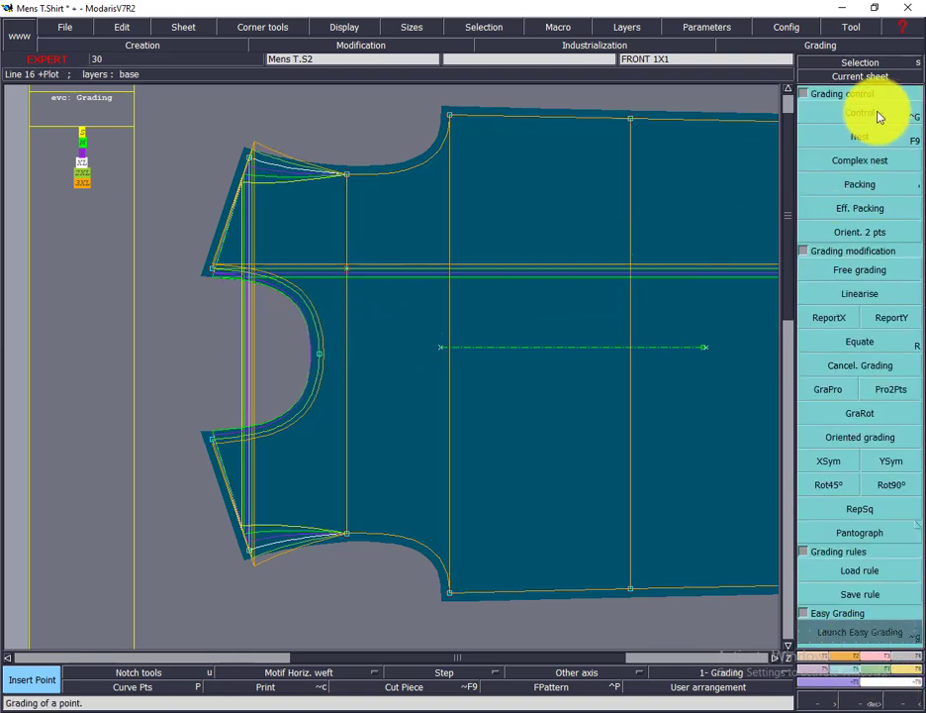
# Step: Set the ddx grading increment of the new intersection point to 0.50 for every size
pyautogui.click(879, 116)
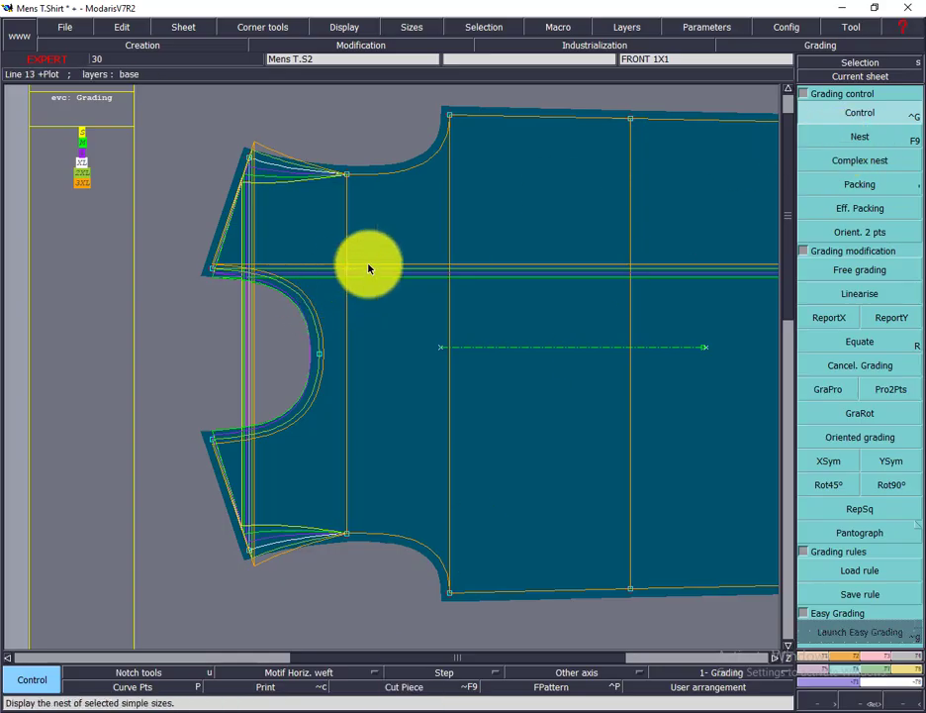
pyautogui.click(347, 270)
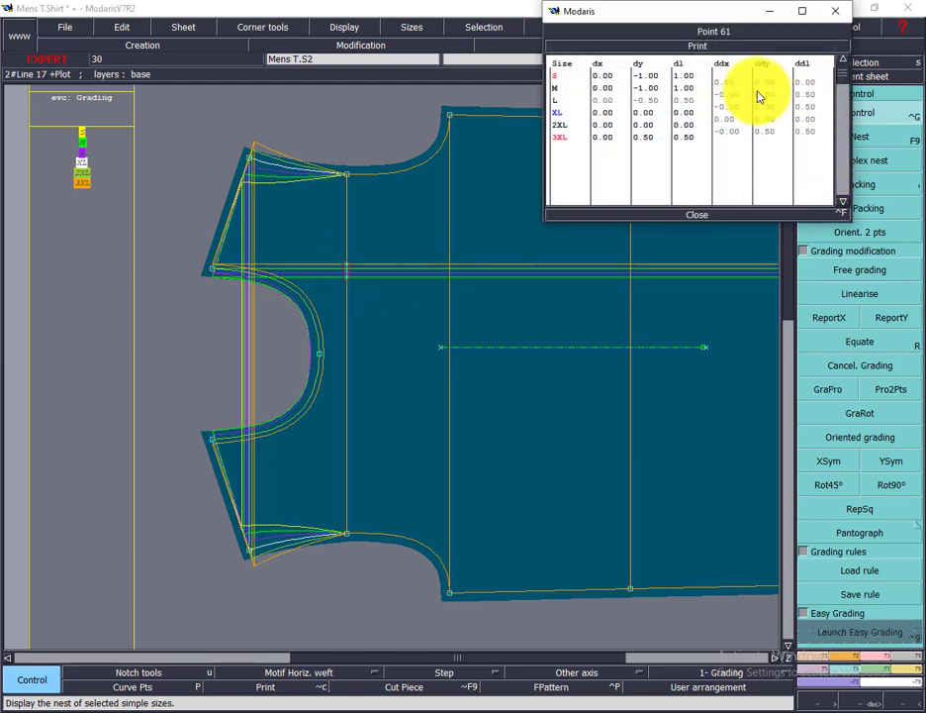
pyautogui.moveTo(728, 84); pyautogui.dragTo(727, 136)
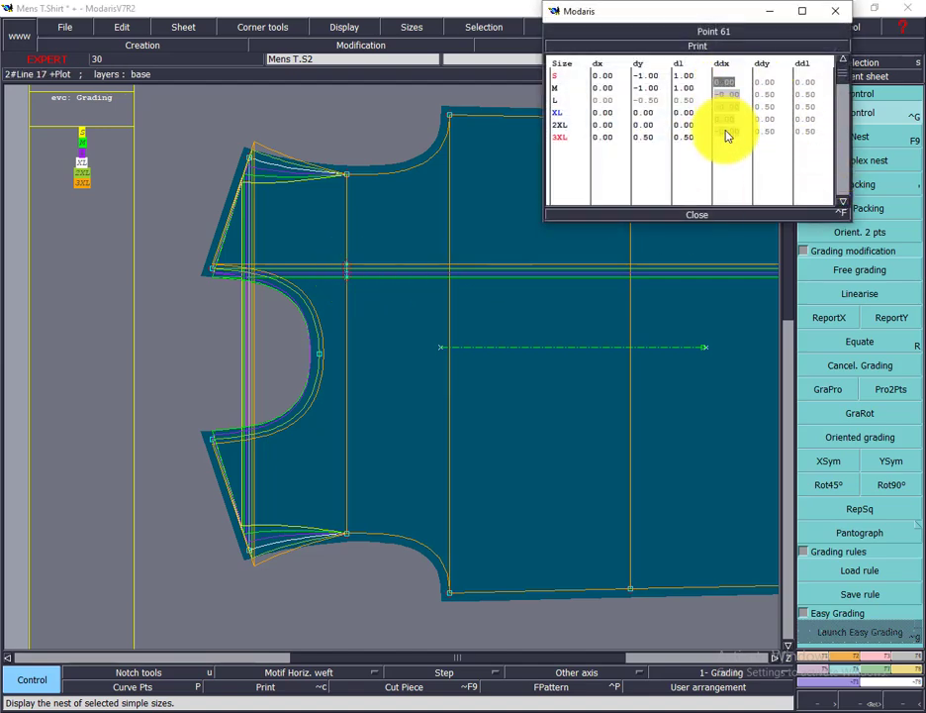
pyautogui.press('Return')
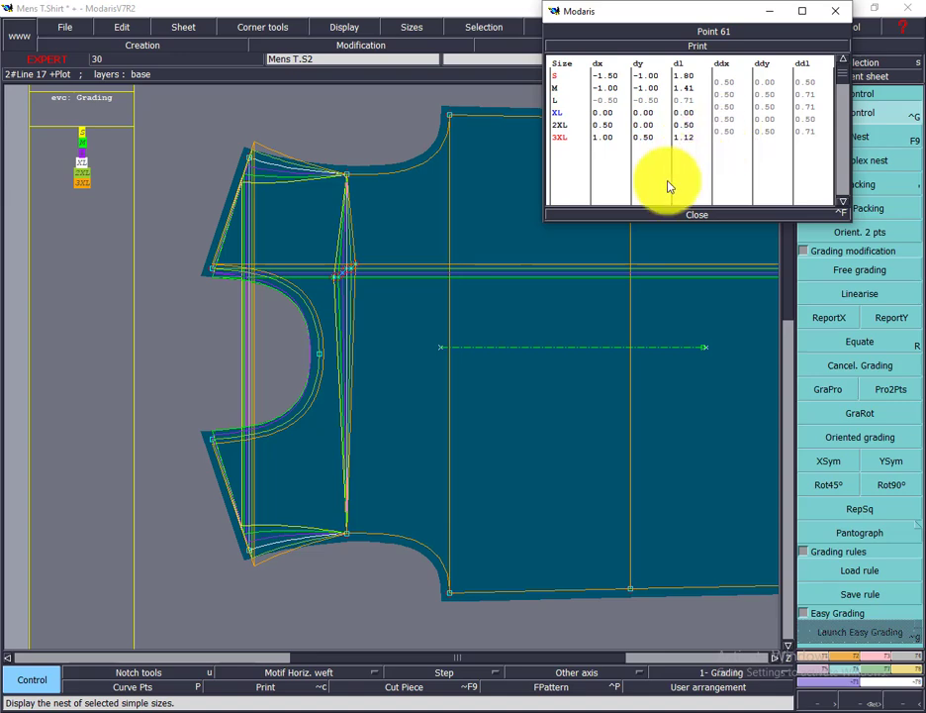
pyautogui.click(699, 214)
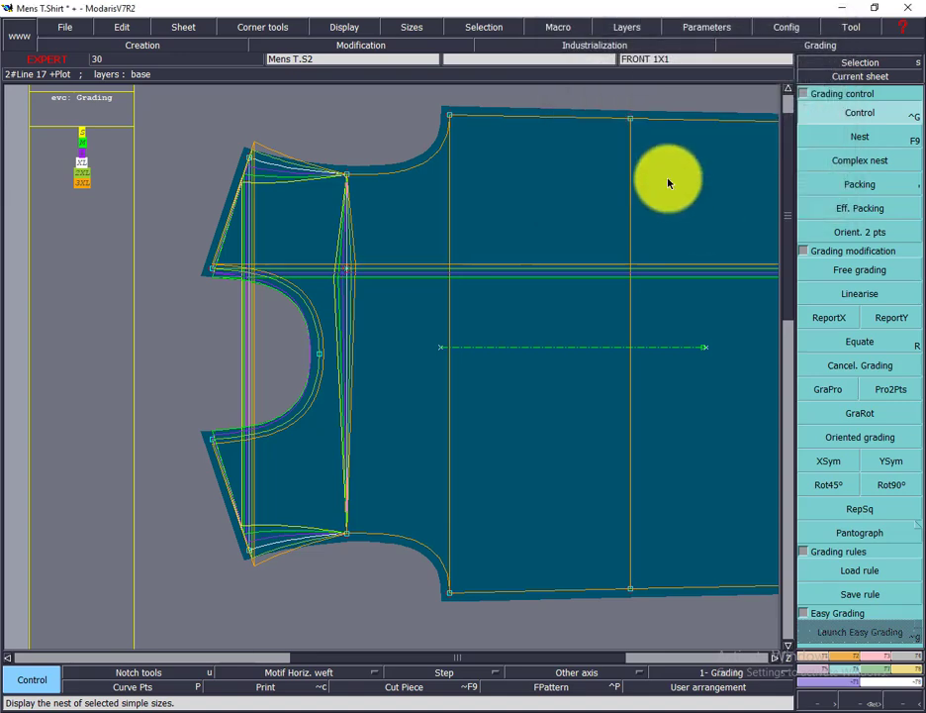
# Step: Copy the intersection point's X grading to both armhole end points of the across-front line with ReportX
pyautogui.click(832, 326)
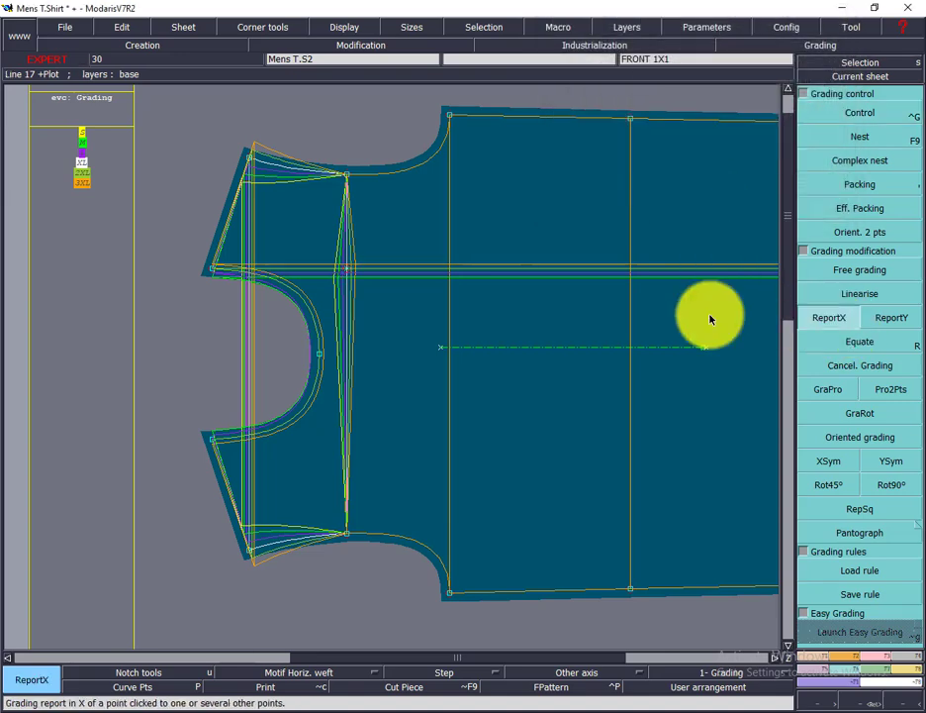
pyautogui.click(345, 275)
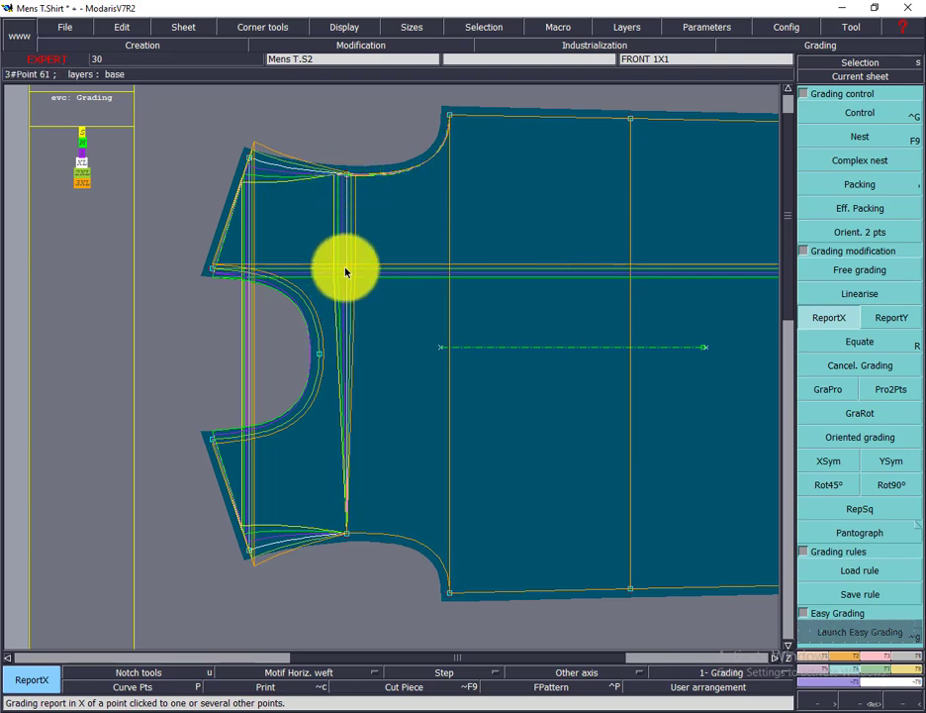
pyautogui.click(349, 536)
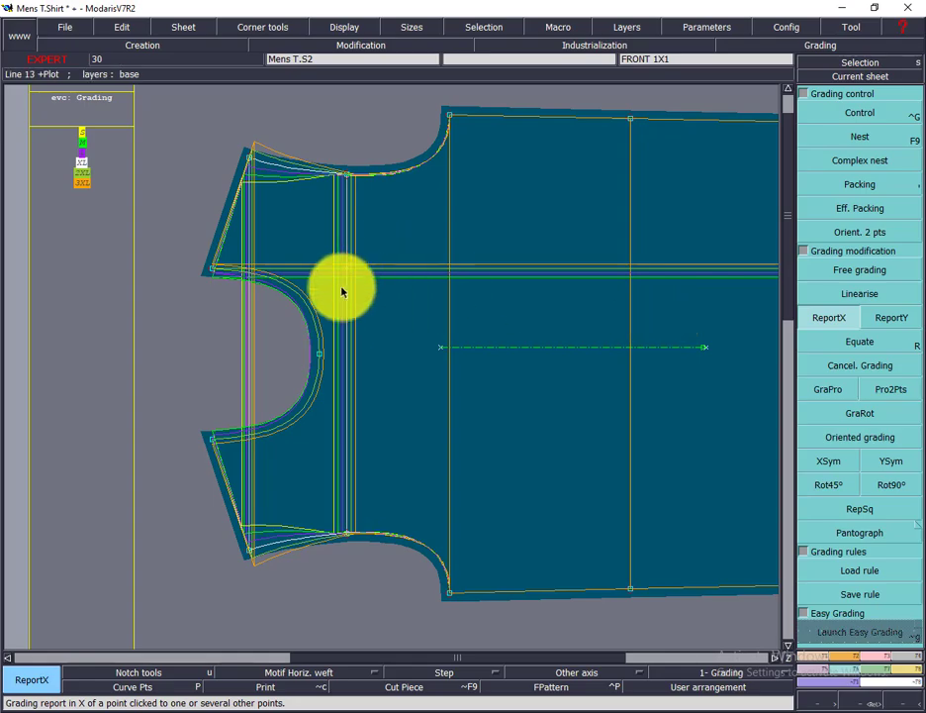
pyautogui.click(347, 175)
# Step: Look up the Across Front Width size increments in the Excel chart and divide 1.9 by 2 in Calculator
pyautogui.click(502, 712)
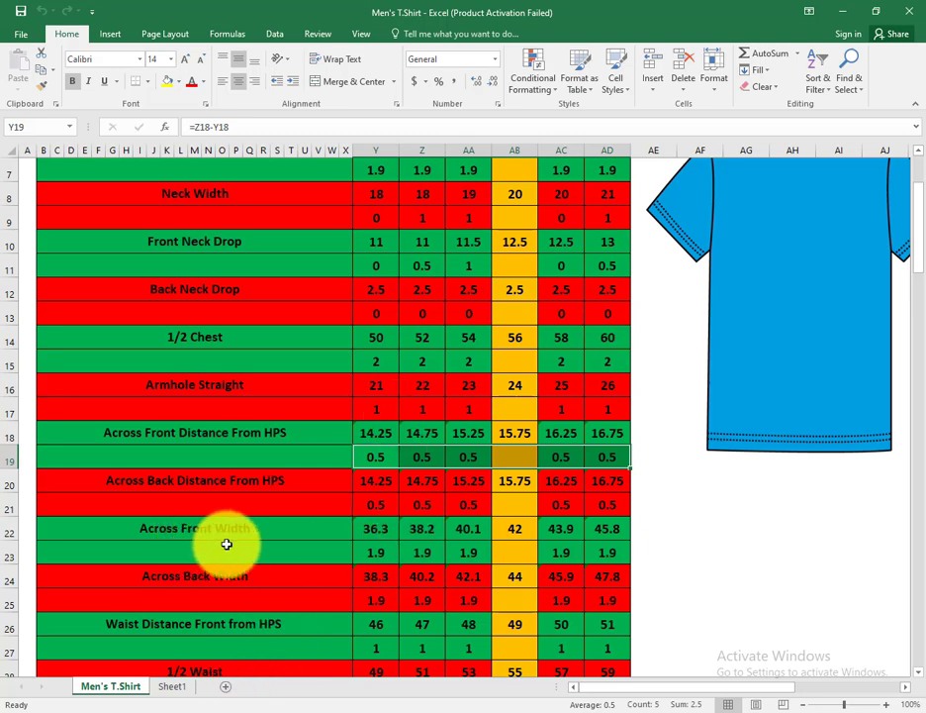
pyautogui.moveTo(370, 552); pyautogui.dragTo(599, 553)
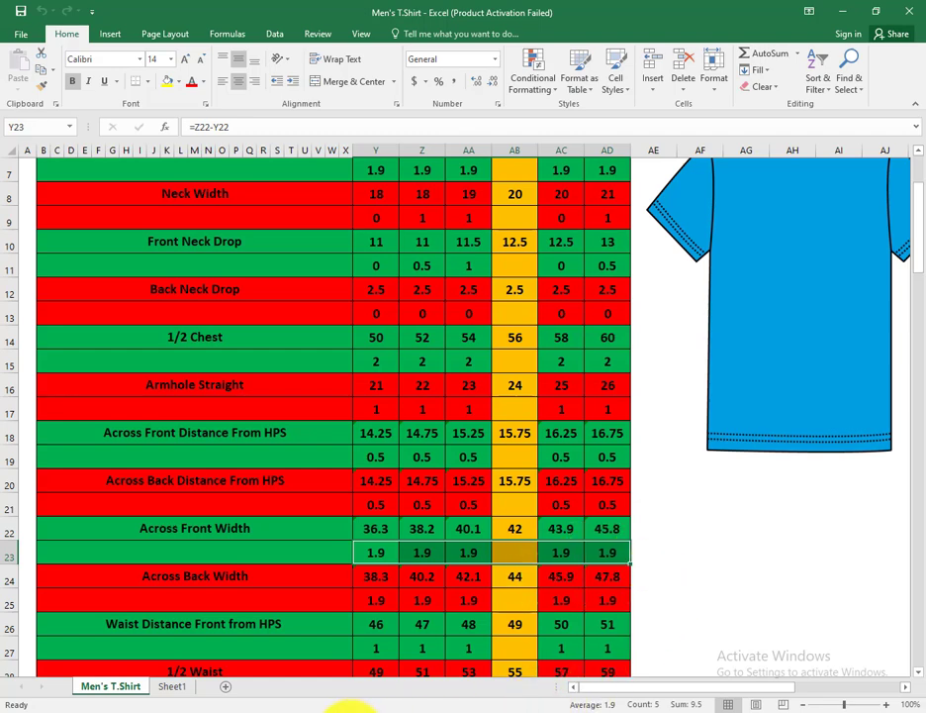
pyautogui.click(353, 711)
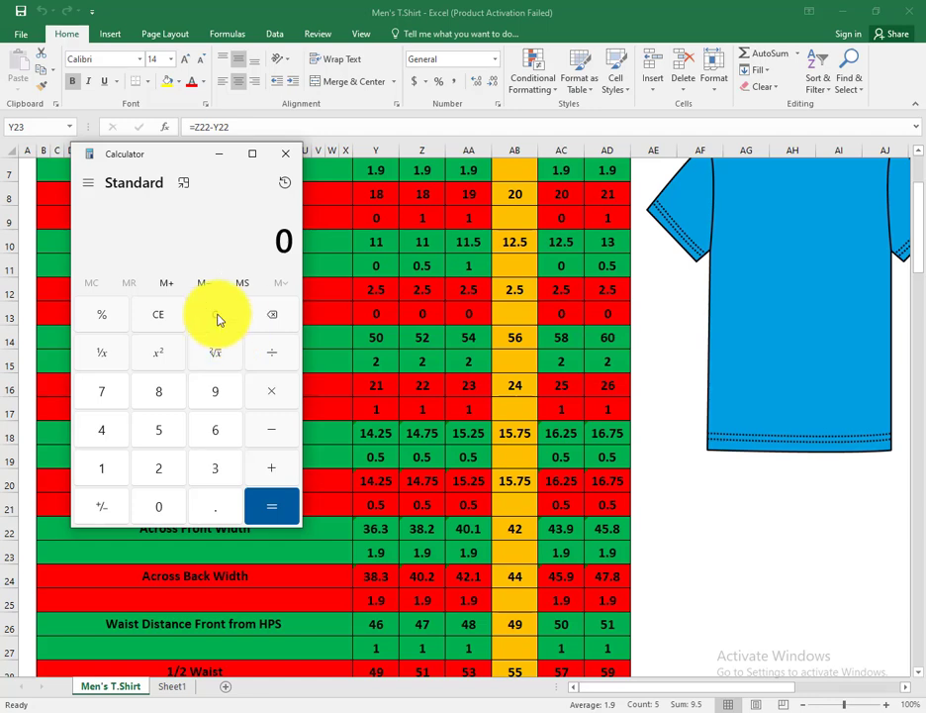
pyautogui.click(102, 468)
pyautogui.click(215, 506)
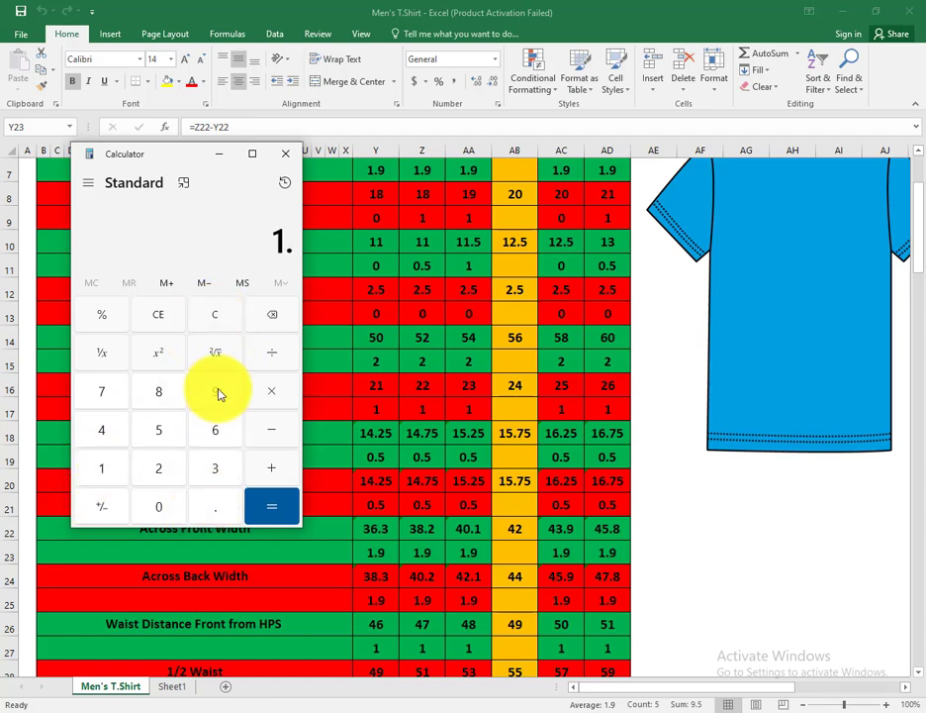
pyautogui.click(214, 391)
pyautogui.click(272, 467)
pyautogui.click(151, 470)
pyautogui.click(289, 505)
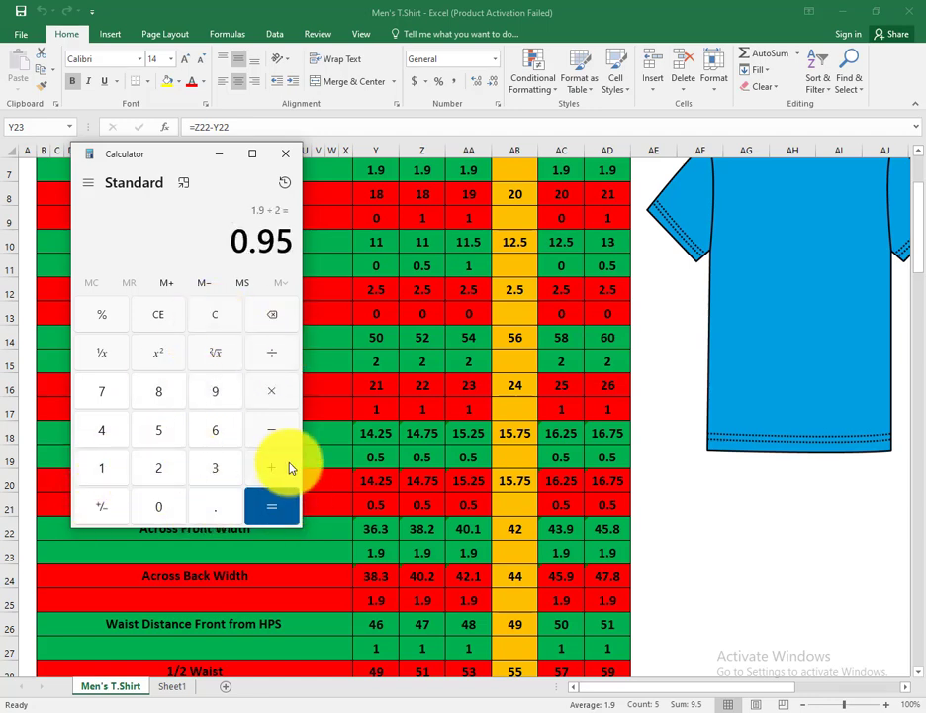
pyautogui.click(220, 153)
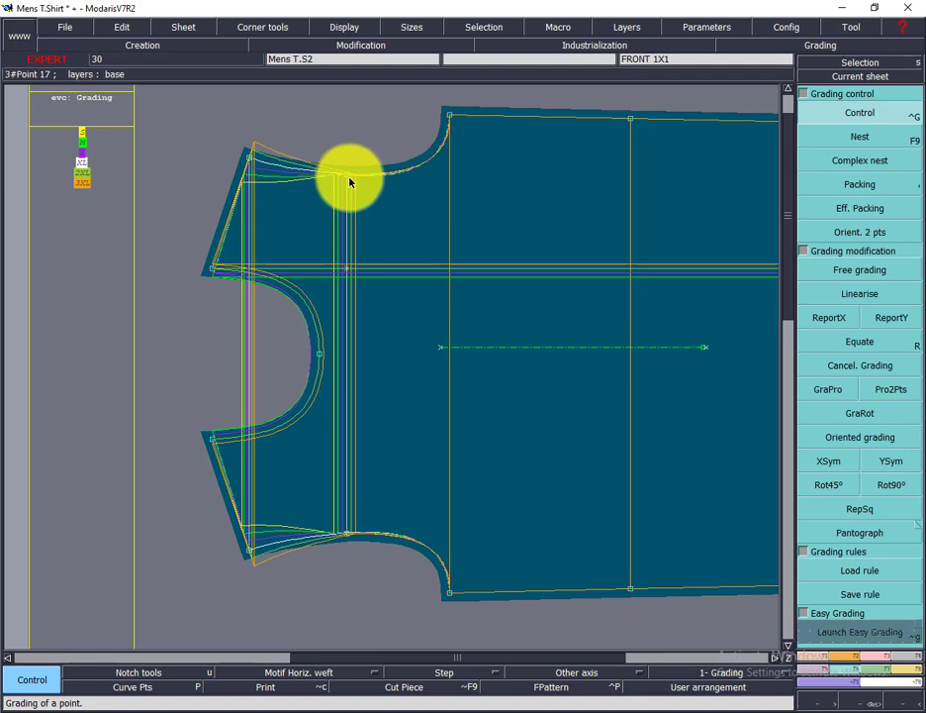
# Step: Set the ddy grading increment to 0.95 for every size at the across-front line's upper armhole point
pyautogui.click(858, 700)
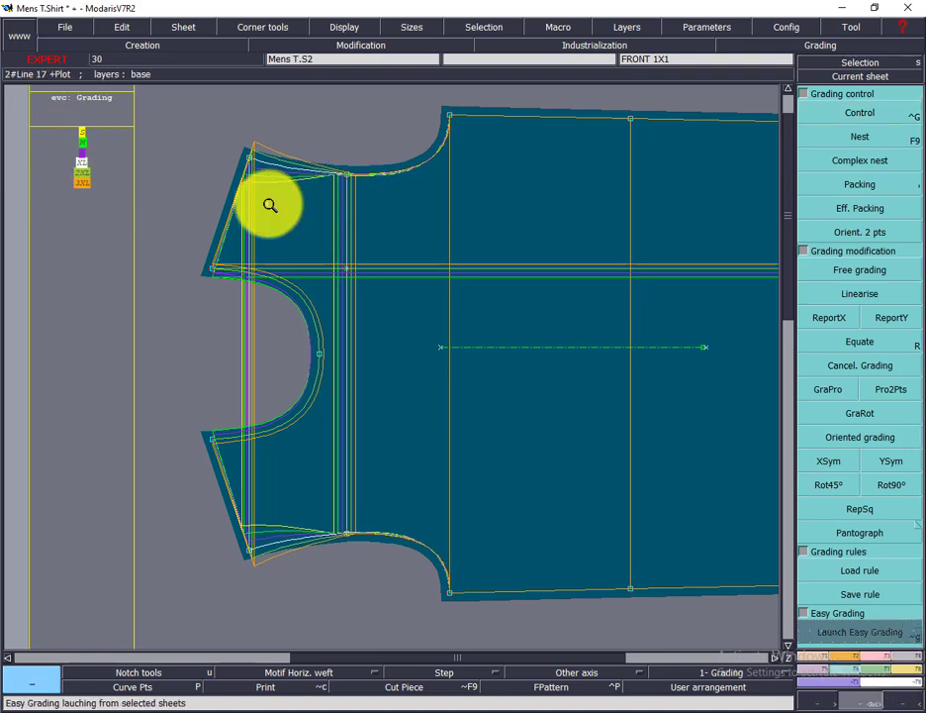
pyautogui.moveTo(269, 205); pyautogui.dragTo(545, 265)
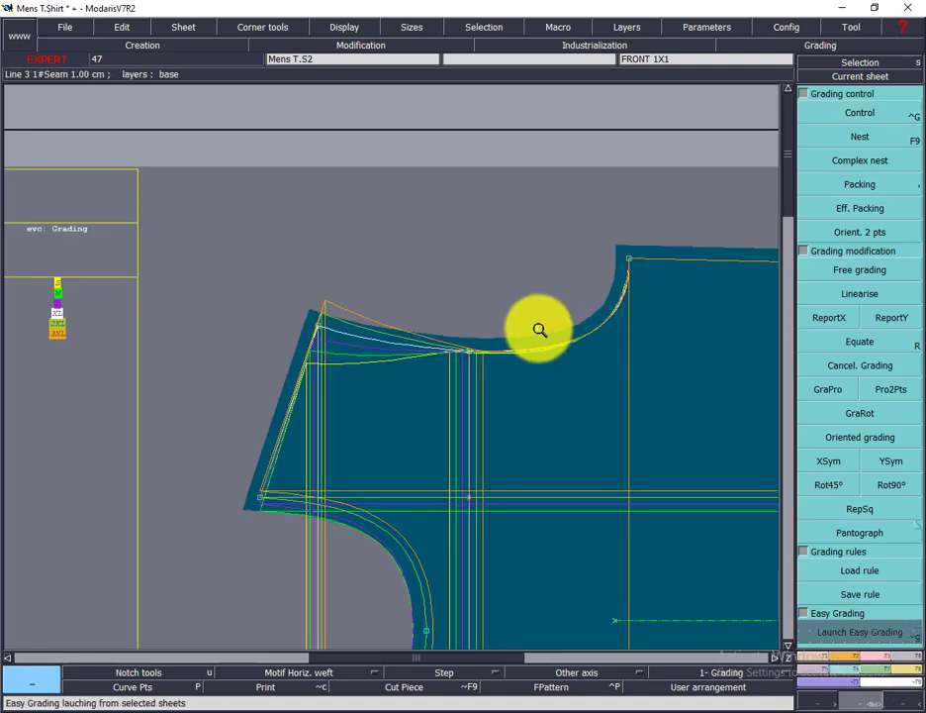
pyautogui.click(870, 117)
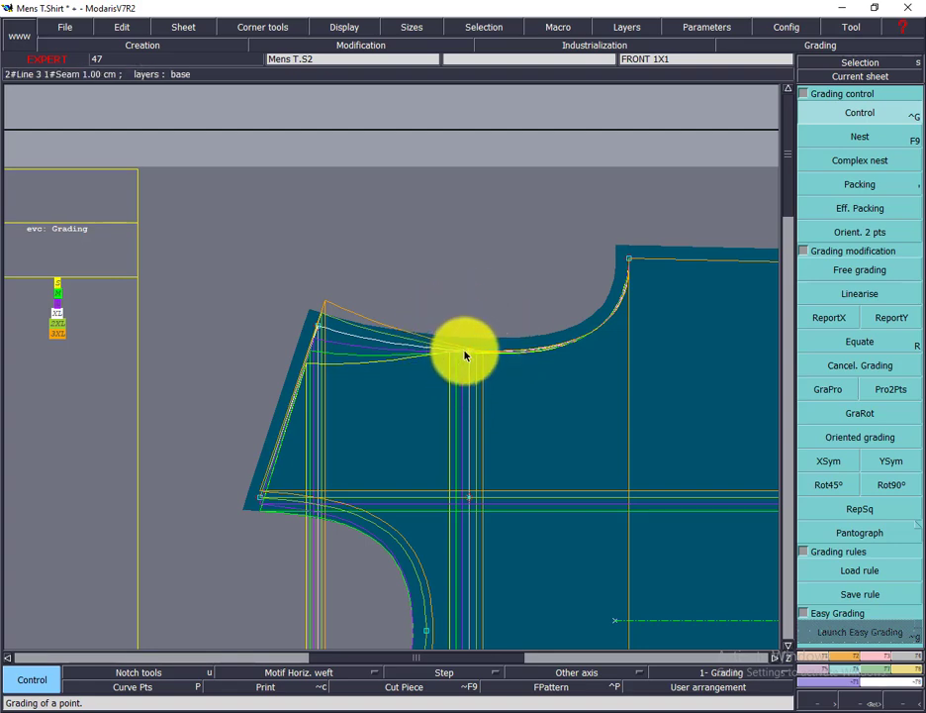
pyautogui.click(471, 355)
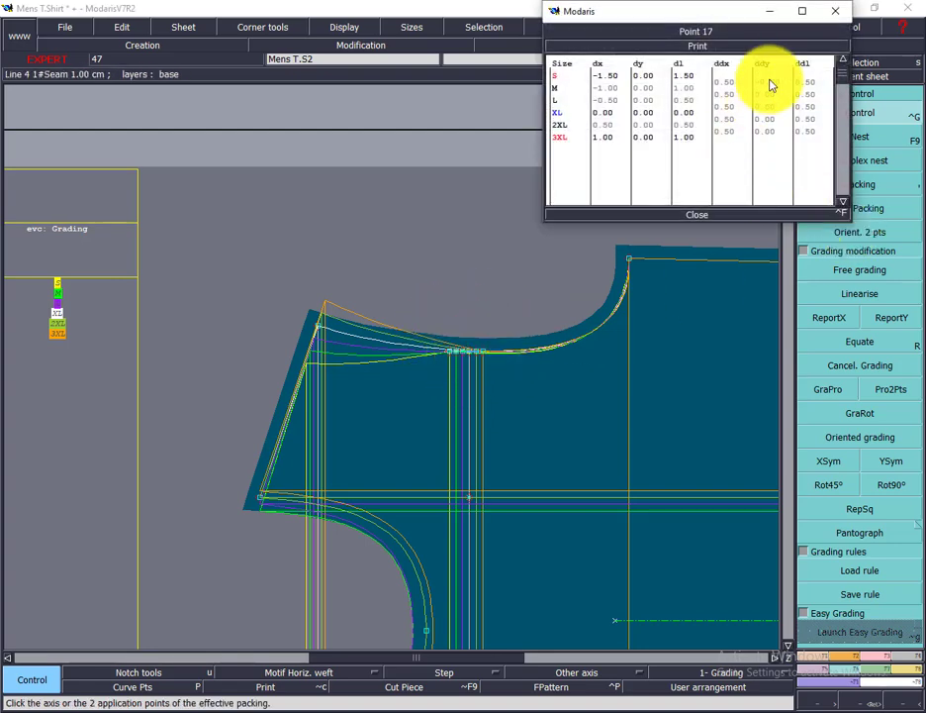
pyautogui.moveTo(771, 81); pyautogui.dragTo(769, 137)
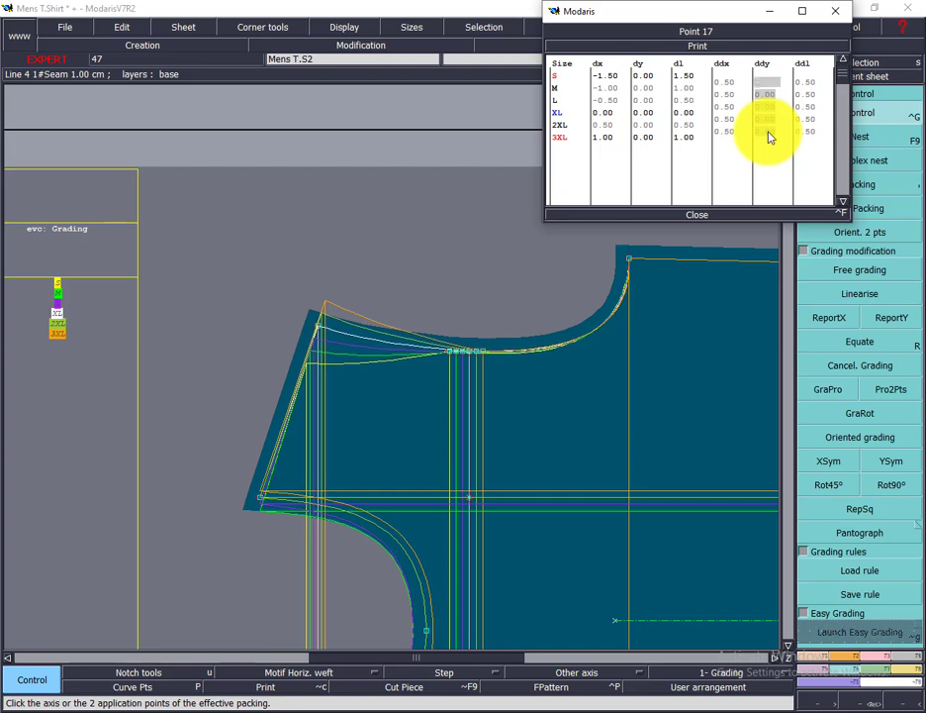
pyautogui.press('Return')
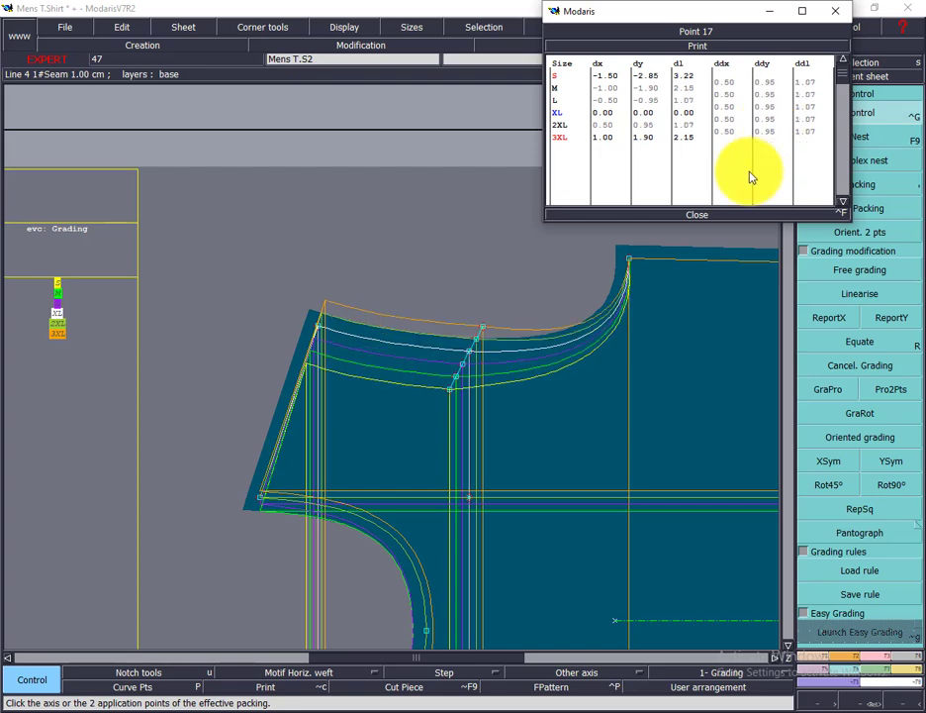
# Step: Copy the across-front line's upper armhole point's Y grading to its lower armhole point with ReportY and mirror it there with XSym
pyautogui.click(697, 214)
pyautogui.click(870, 76)
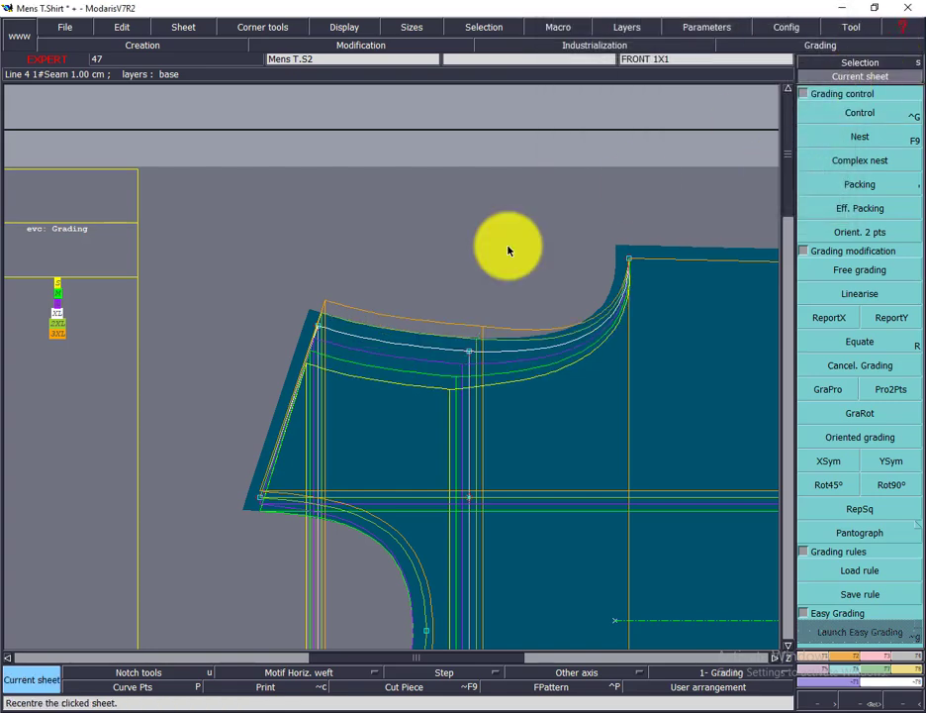
pyautogui.click(512, 247)
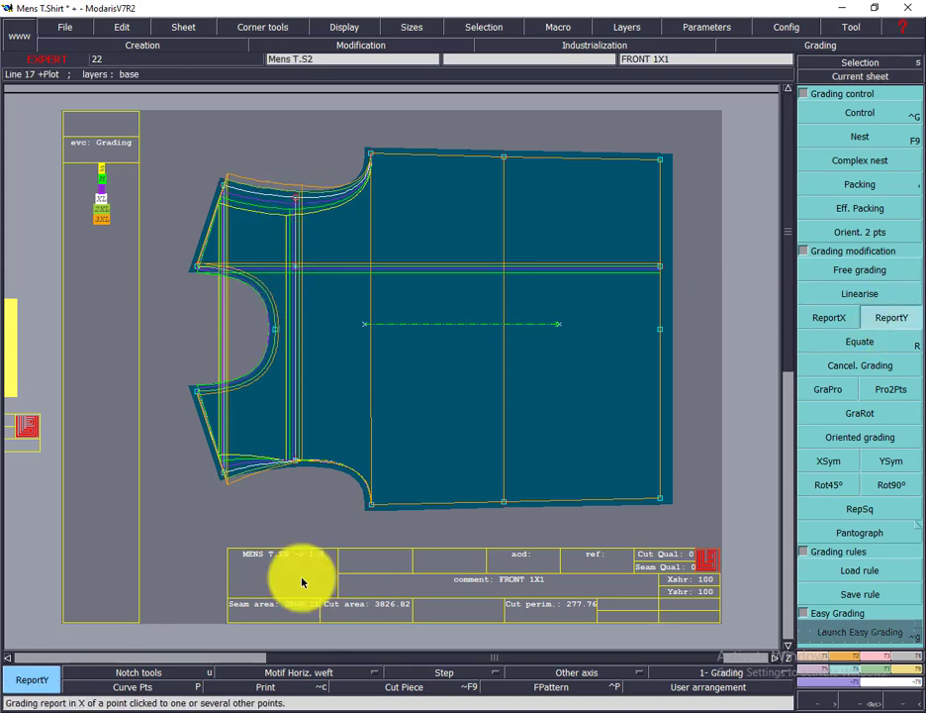
pyautogui.click(297, 460)
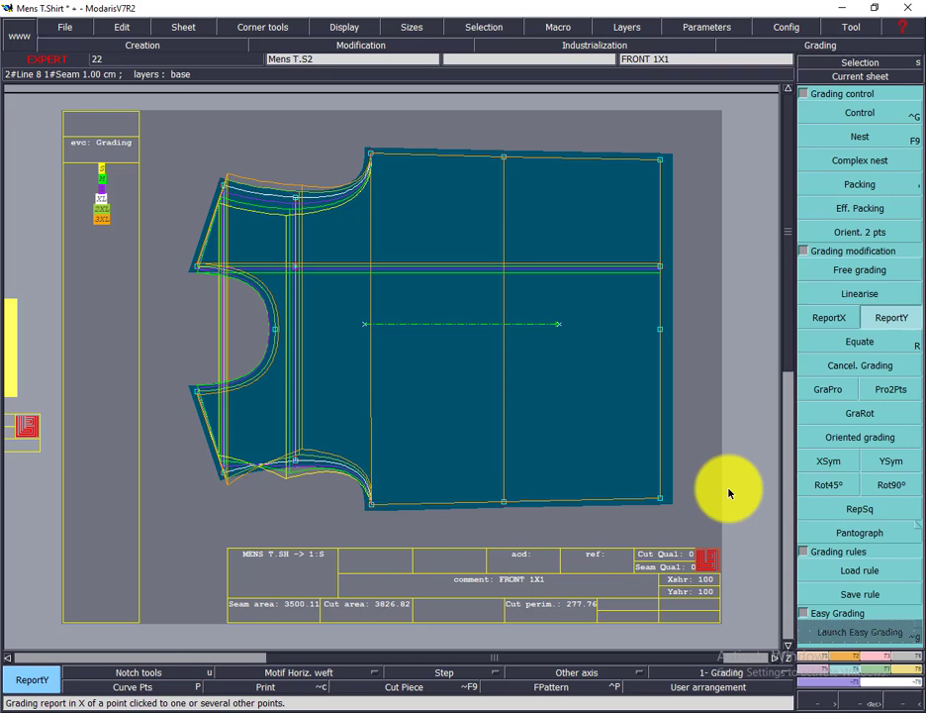
pyautogui.click(830, 462)
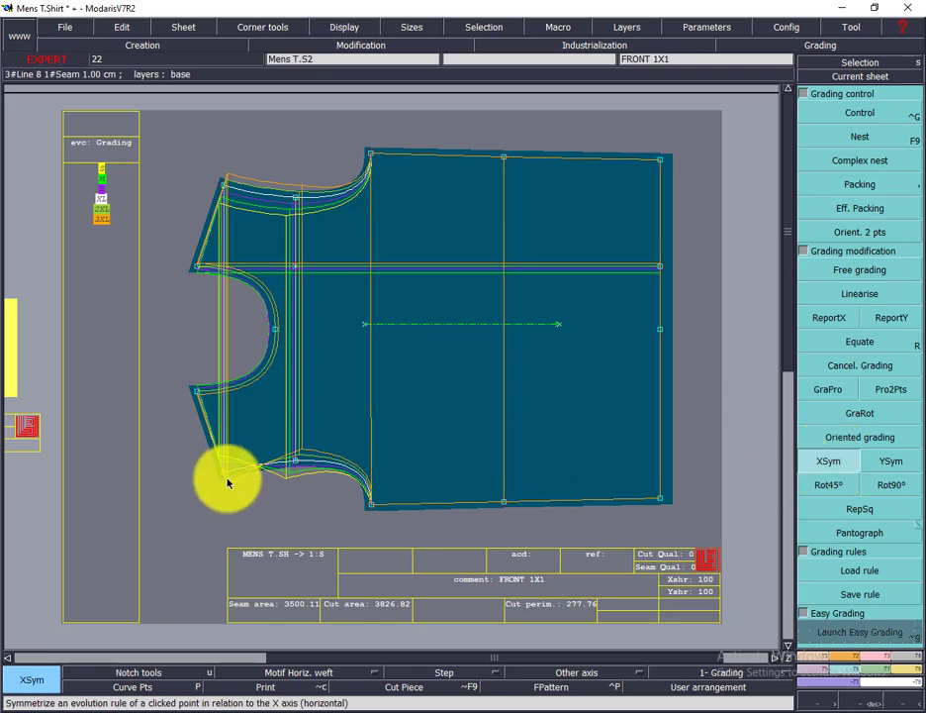
pyautogui.click(310, 459)
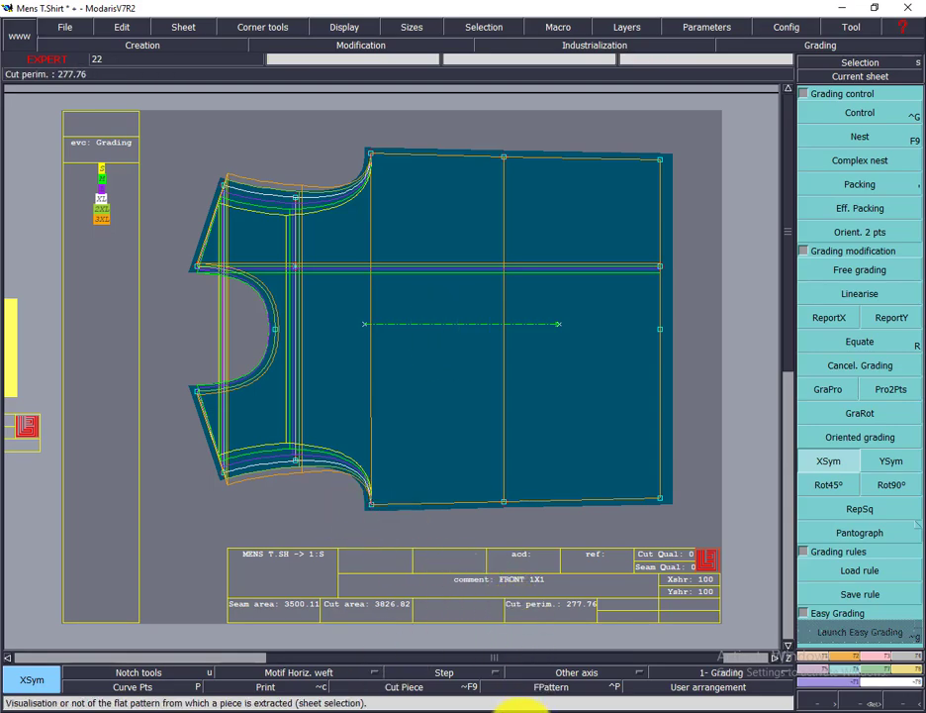
# Step: Look up the 1/2 Chest size increments in the Excel measurement chart
pyautogui.moveTo(490, 705)
pyautogui.click(490, 683)
pyautogui.scroll(2, 307, 297)
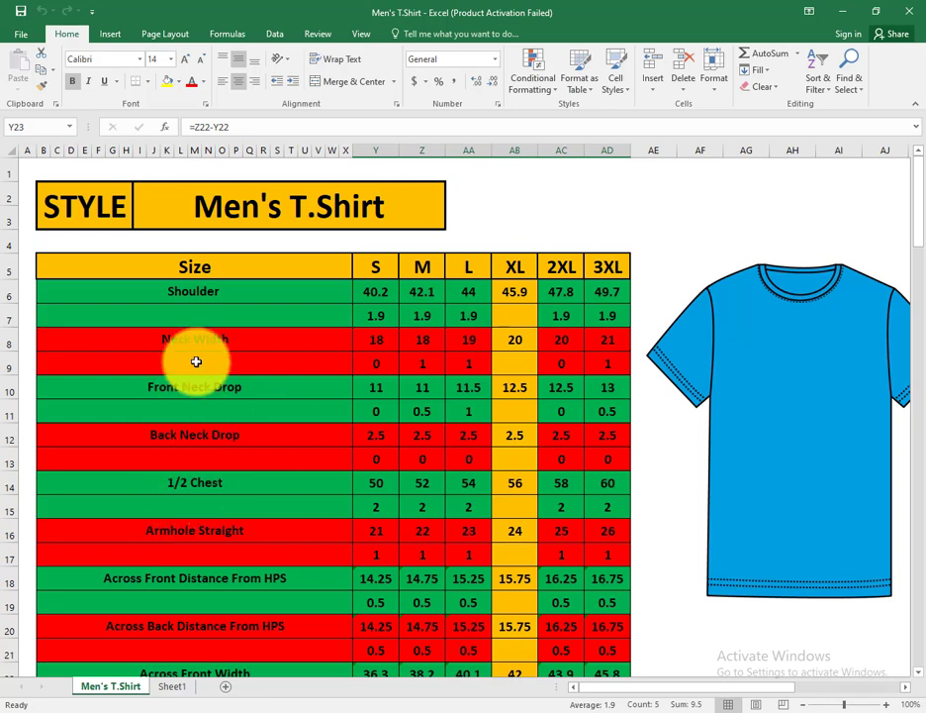
pyautogui.click(372, 506)
pyautogui.moveTo(439, 508); pyautogui.dragTo(603, 502)
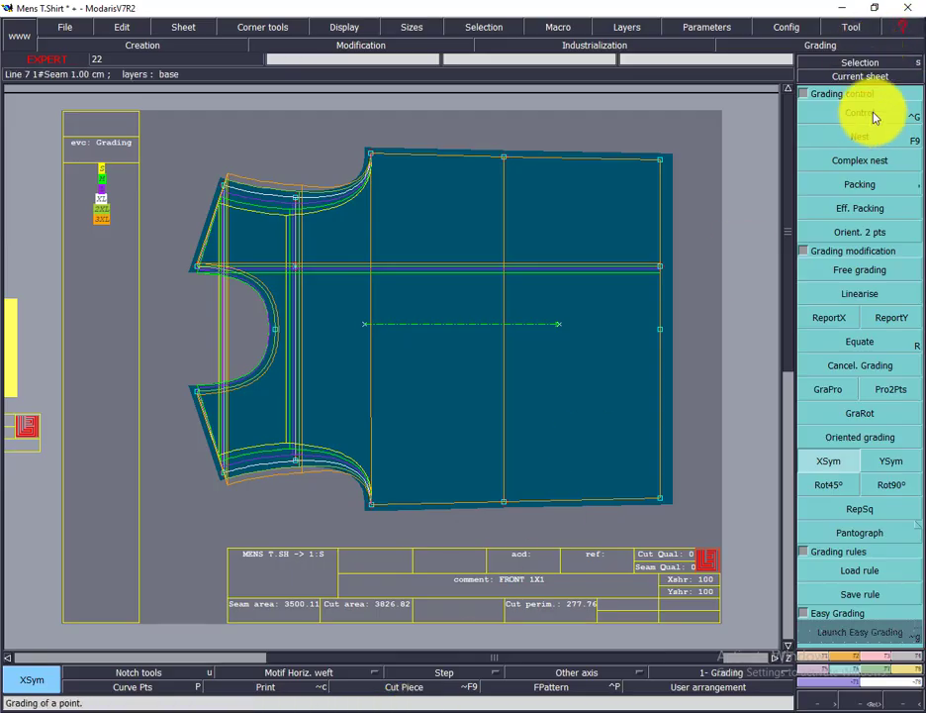
# Step: In Modaris, set the ddy grading increment to 1.00 for every size at the chest line's upper underarm point
pyautogui.click(875, 116)
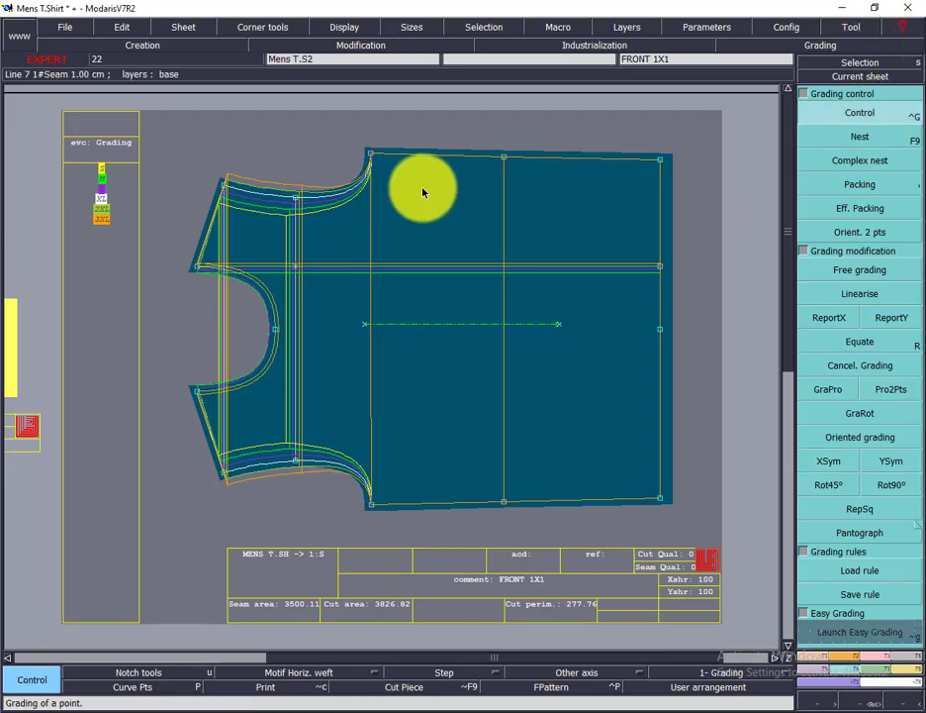
pyautogui.click(371, 154)
pyautogui.moveTo(779, 81); pyautogui.dragTo(770, 113)
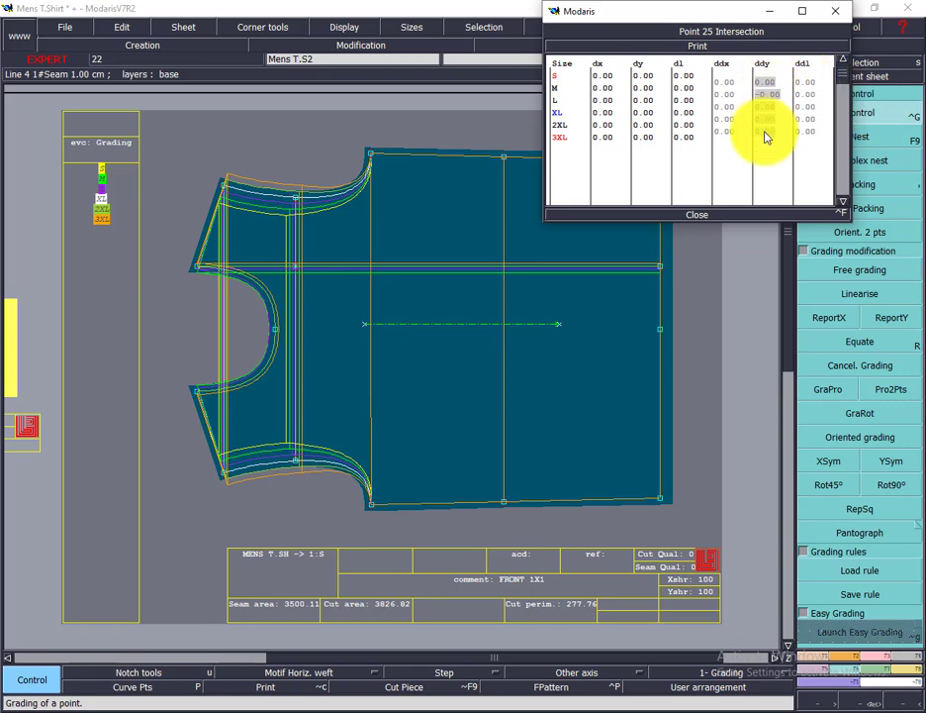
pyautogui.write('1')
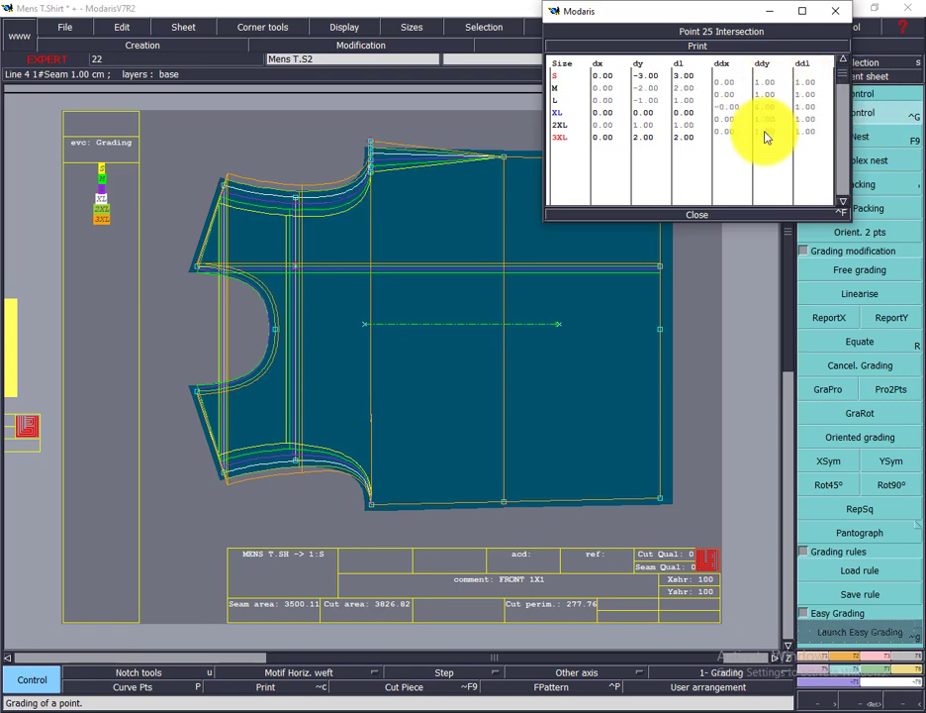
pyautogui.click(698, 215)
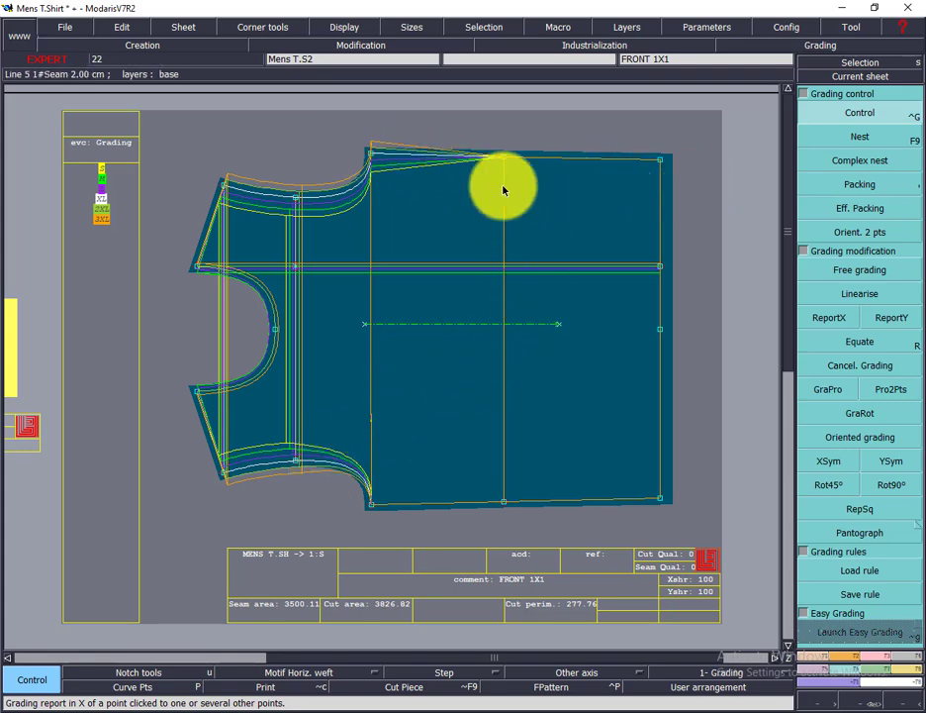
# Step: Review the 1/2 Chest increments and the measurement rows below them in the Excel chart
pyautogui.click(487, 711)
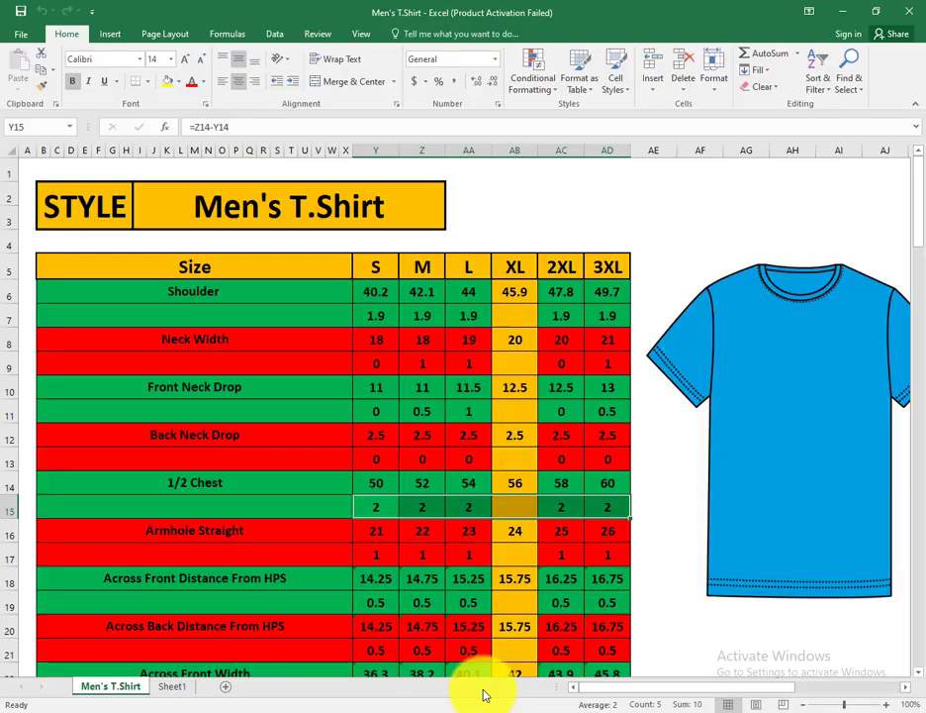
pyautogui.scroll(-2, 376, 399)
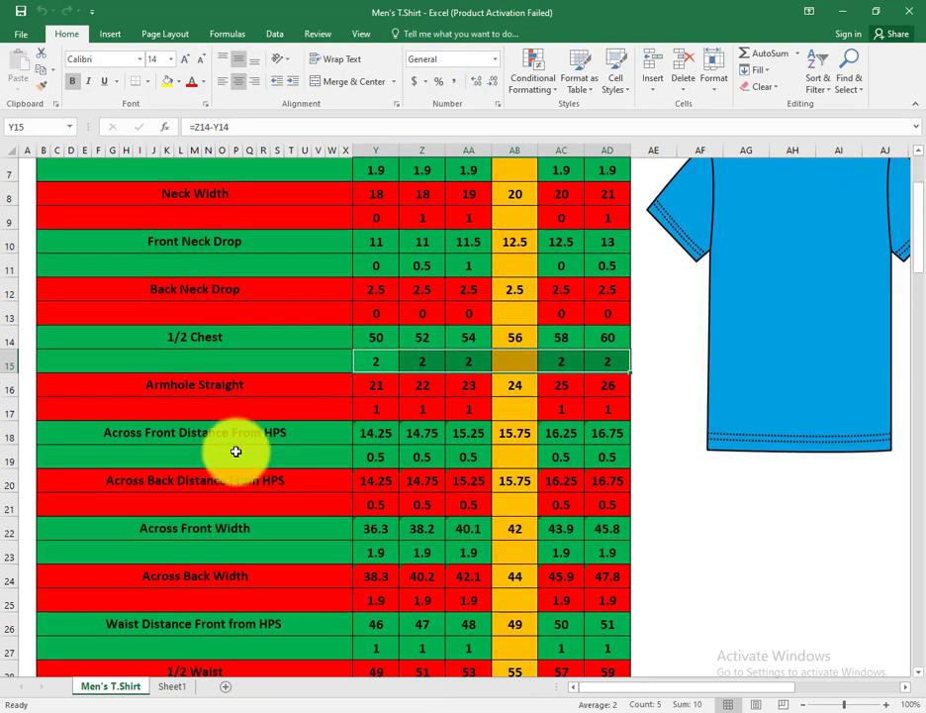
pyautogui.scroll(2, 308, 450)
pyautogui.click(406, 709)
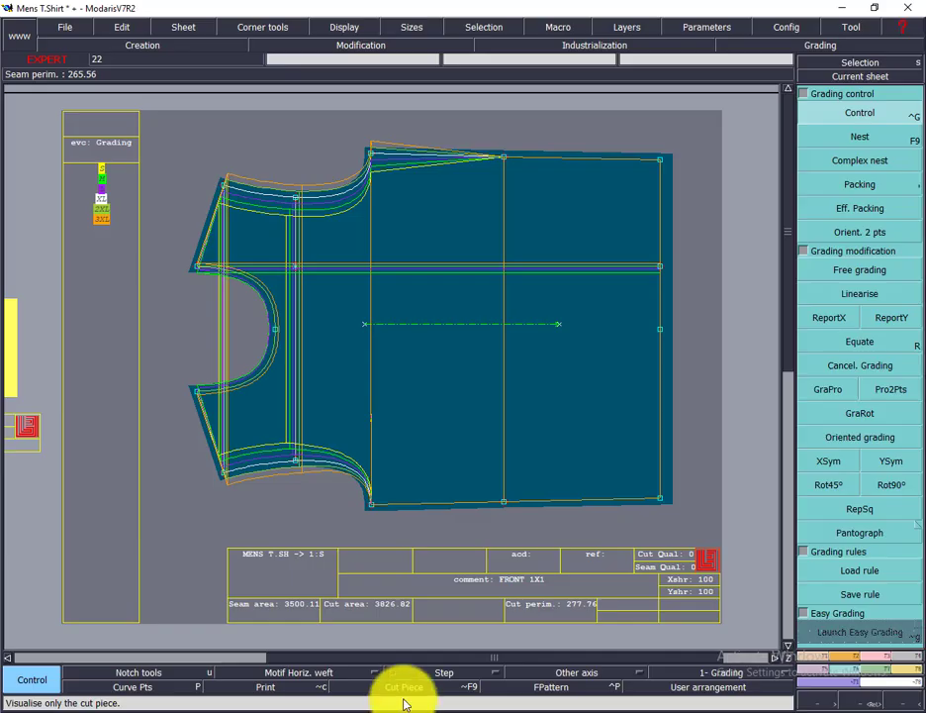
# Step: In Modaris, copy the upper underarm point's Y grading to the lower underarm point with ReportY and mirror it there with XSym
pyautogui.click(894, 321)
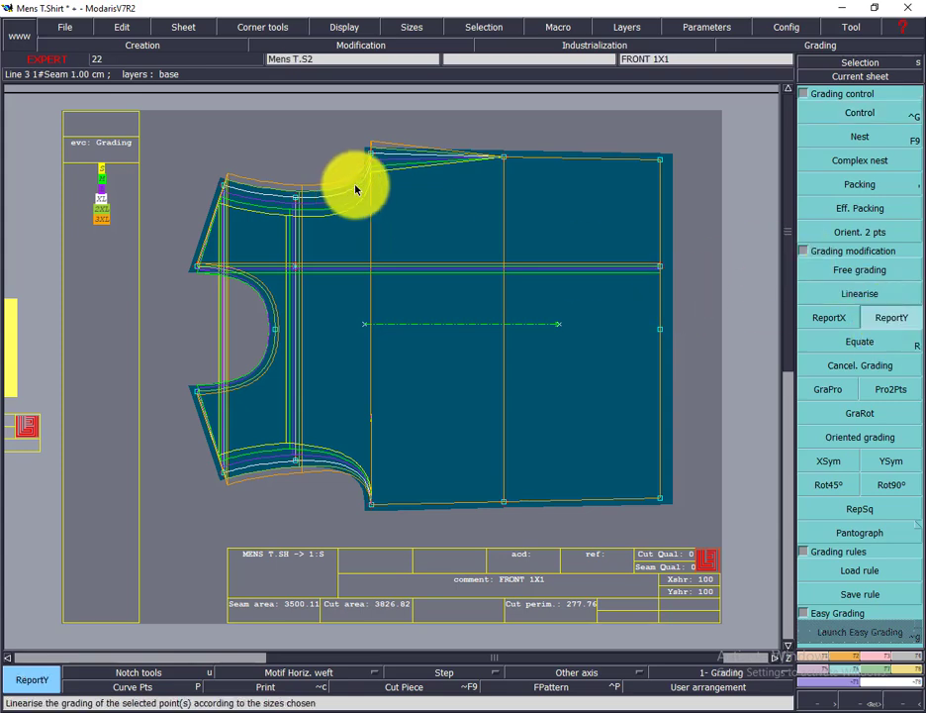
pyautogui.click(372, 507)
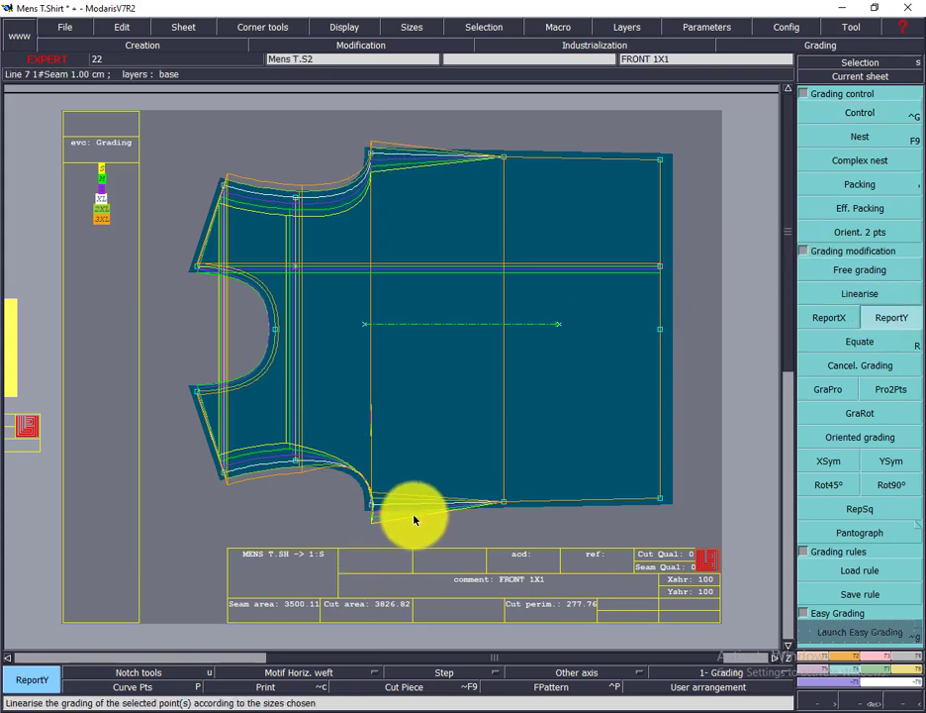
pyautogui.click(831, 465)
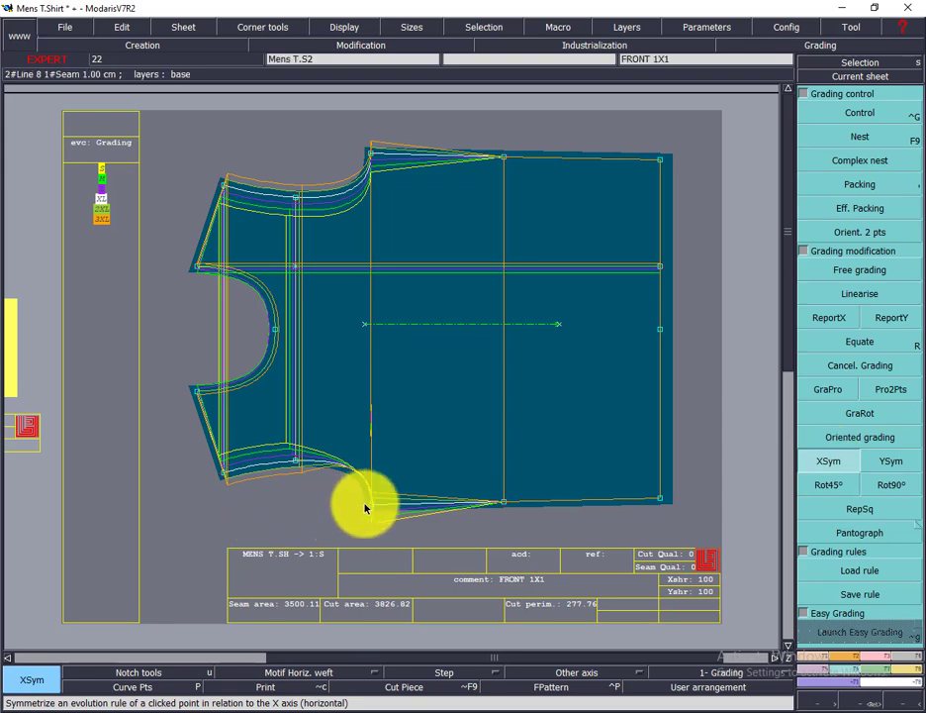